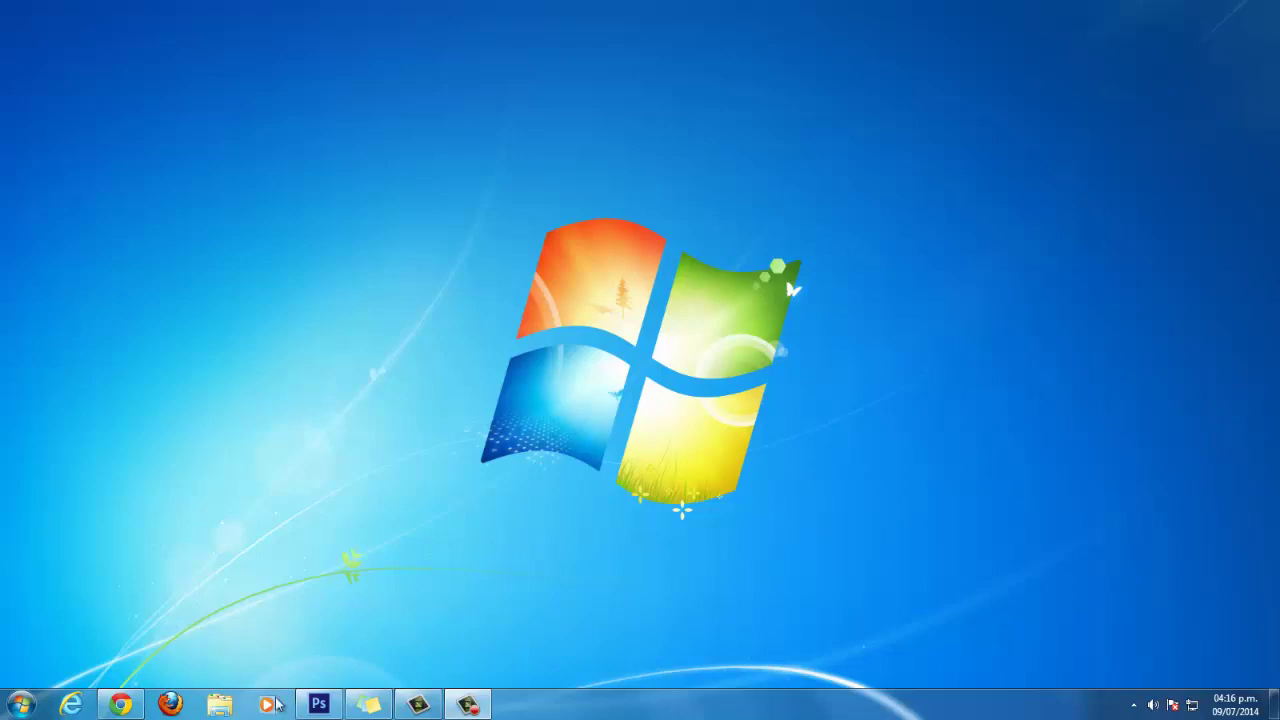
- Restore the Photoshop window from the Windows 7 taskbar
left_click(319, 705)
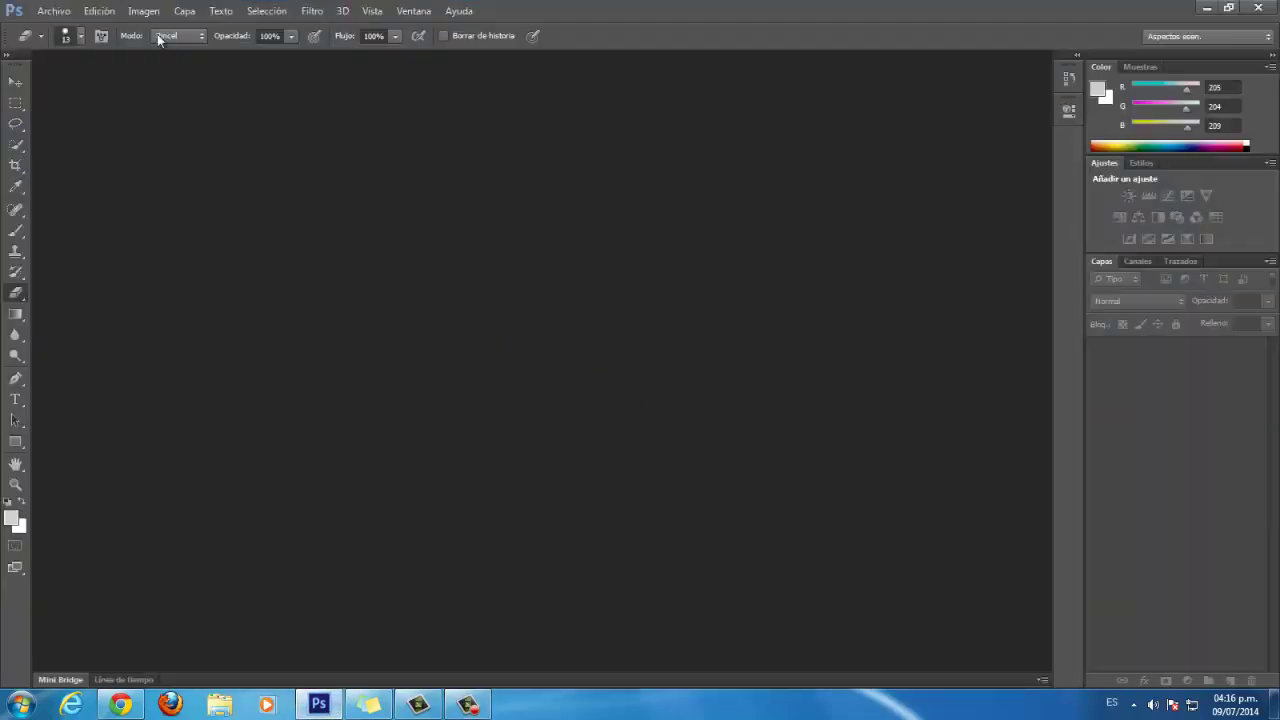
- Open the silver Audi JPEG, accepting the missing colour-profile warning
left_click(53, 11)
left_click(55, 43)
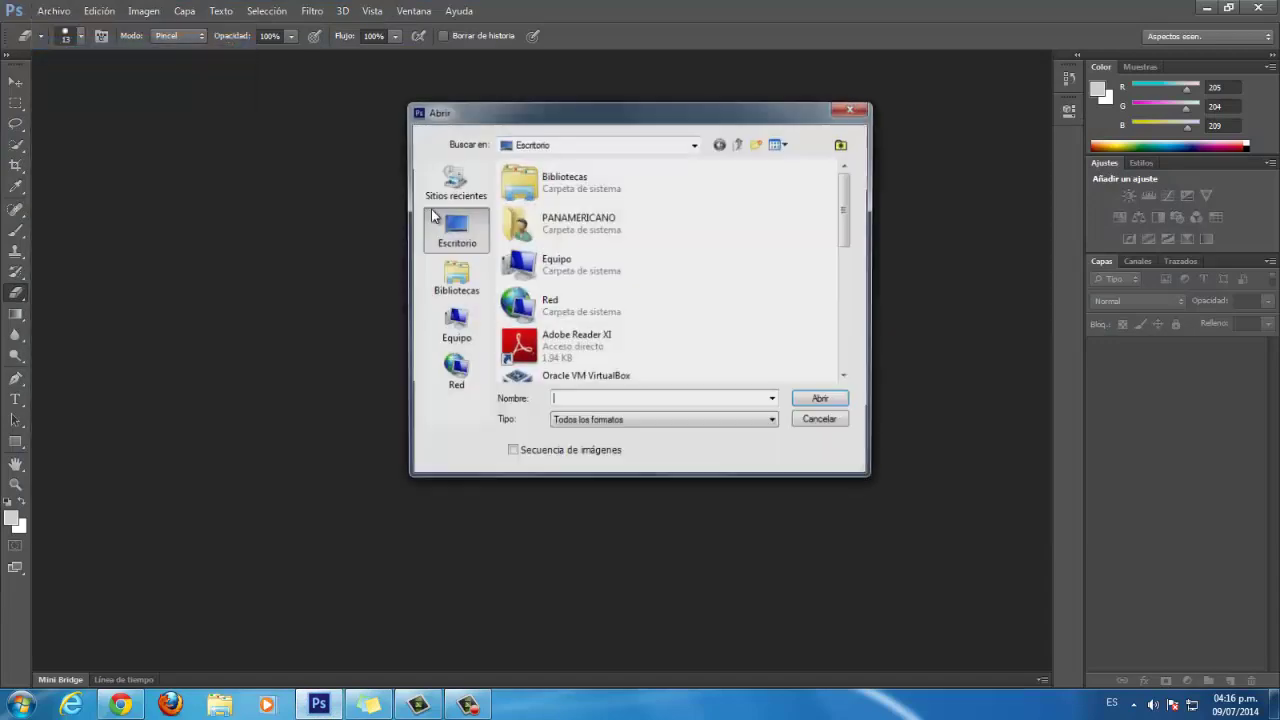
left_click_drag(847, 212, 847, 298)
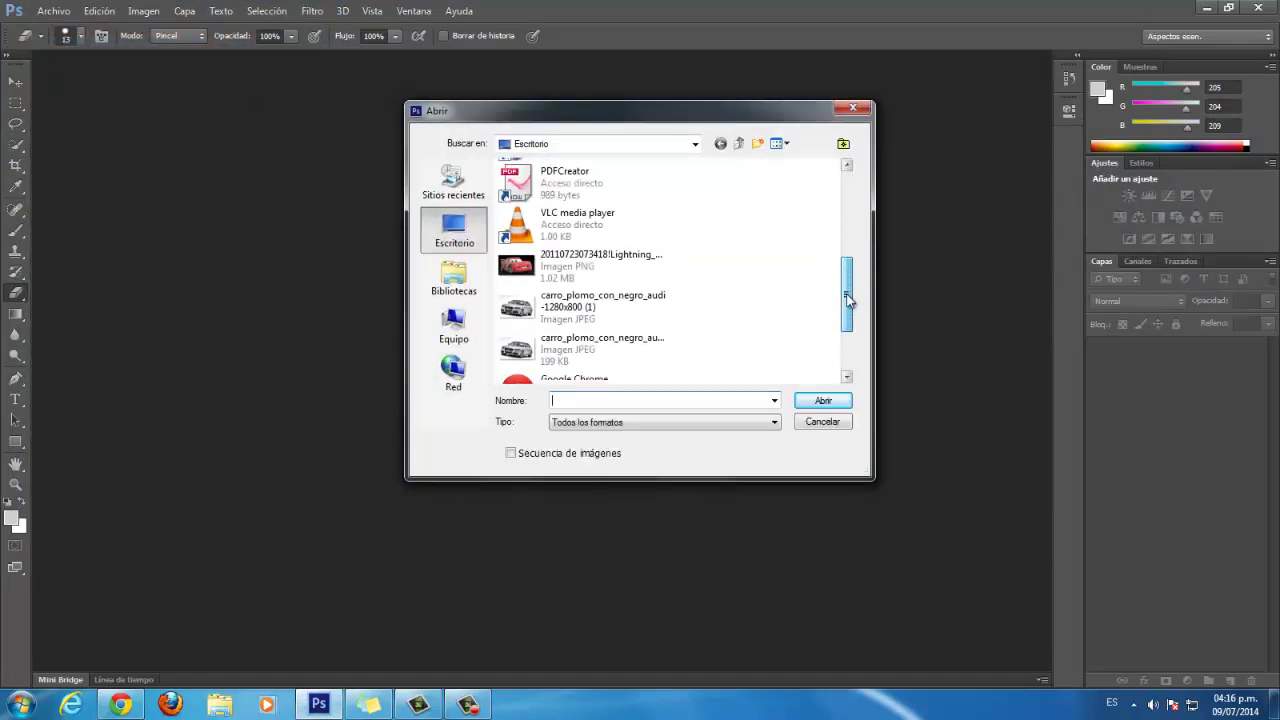
left_click(600, 305)
left_click(822, 400)
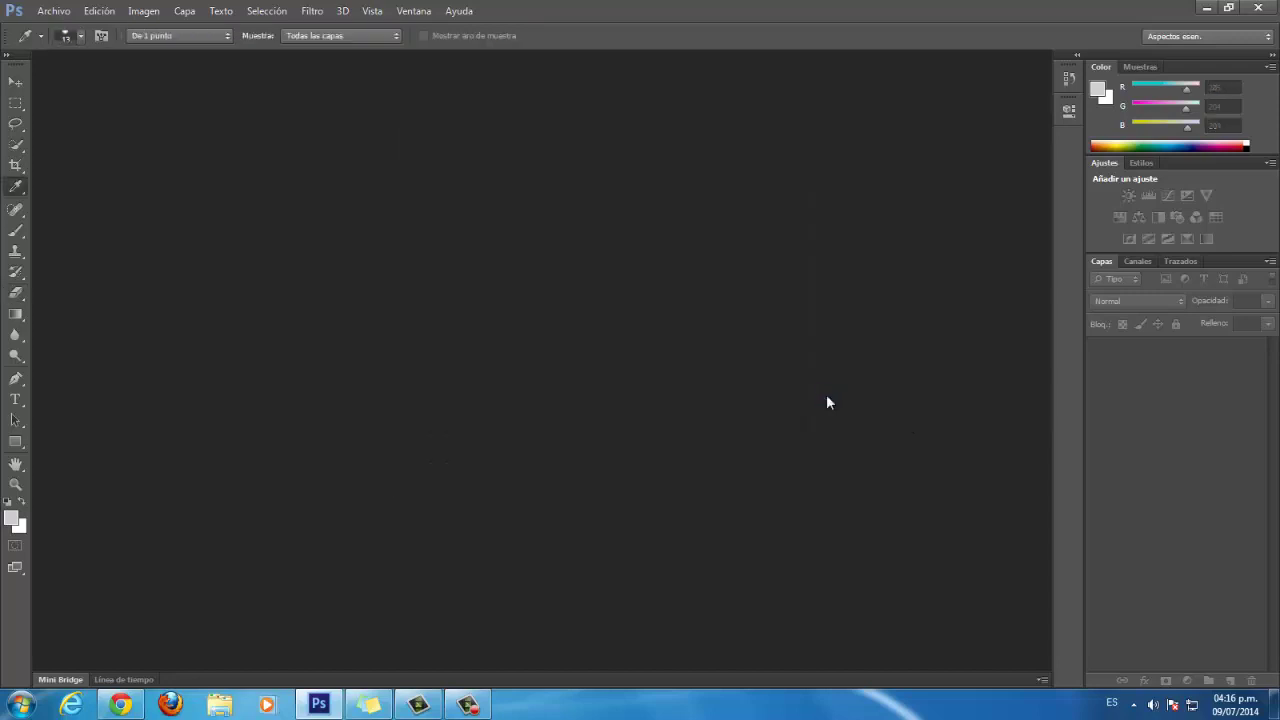
left_click(716, 346)
key("e")
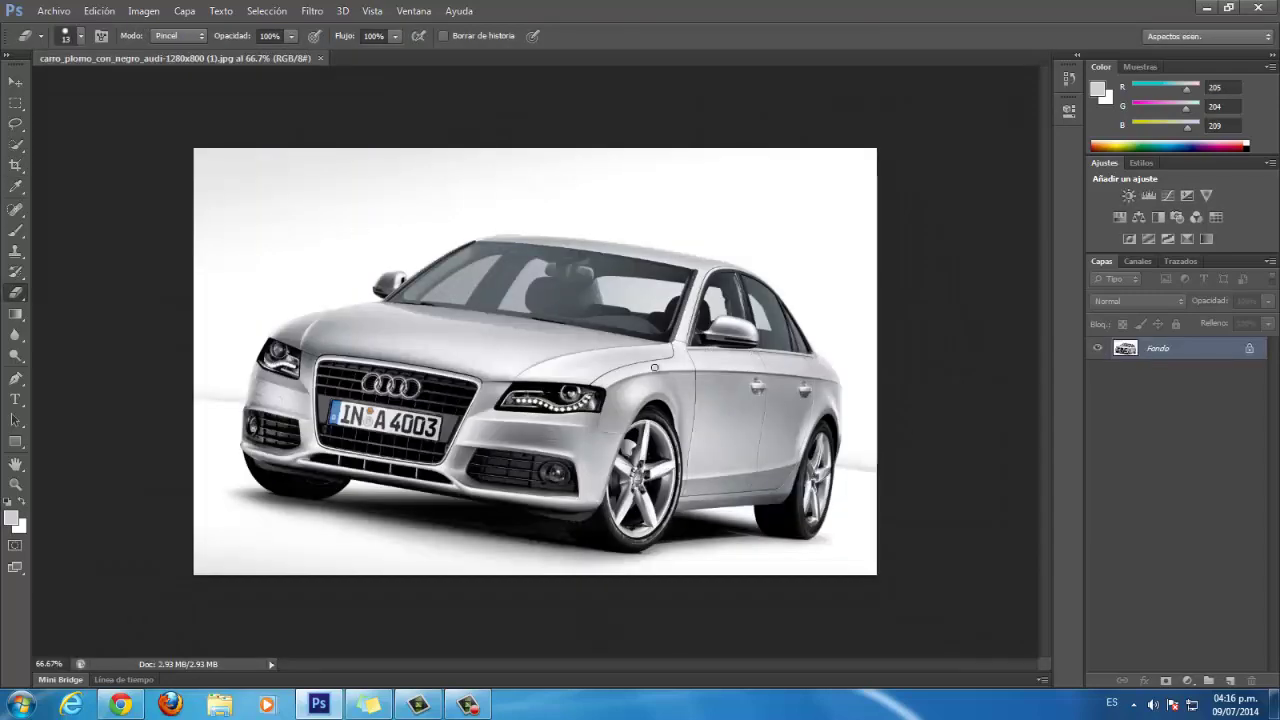
- Open the Lightning McQueen PNG as a second document, accepting the profile warning
left_click(53, 11)
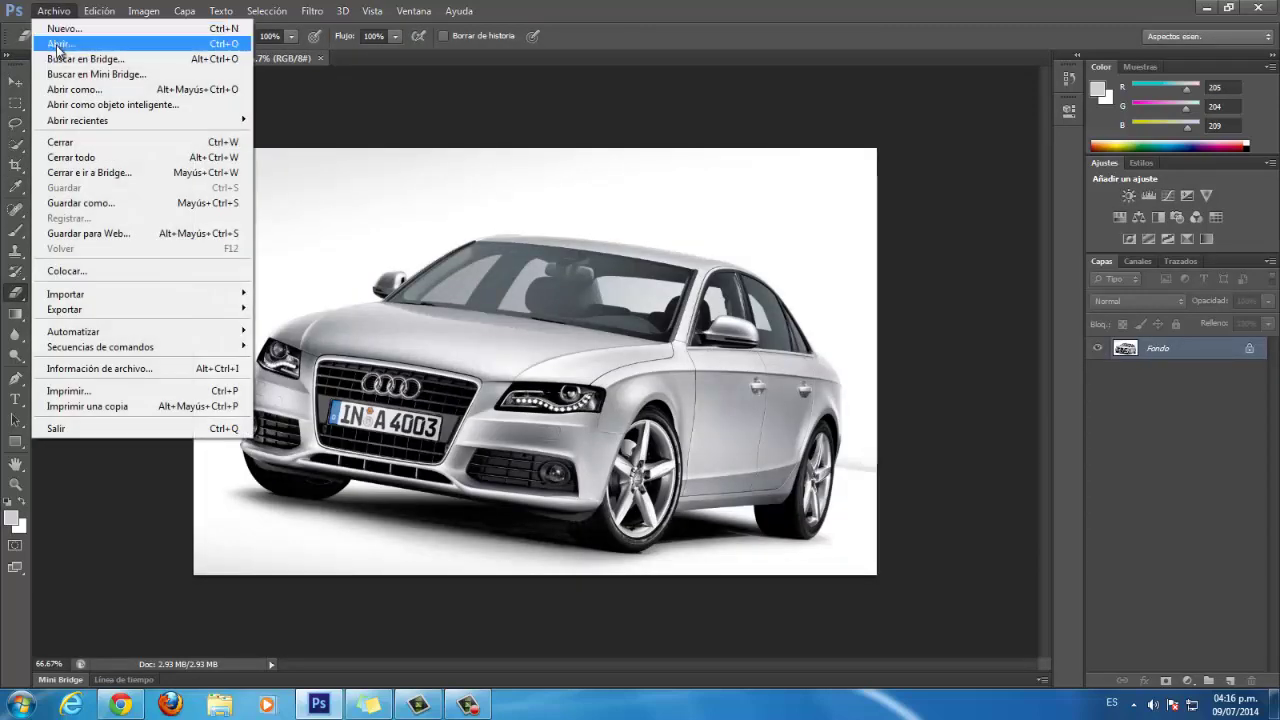
left_click(55, 43)
scroll(560, 270, "down", 1)
scroll(560, 270, "down", 3)
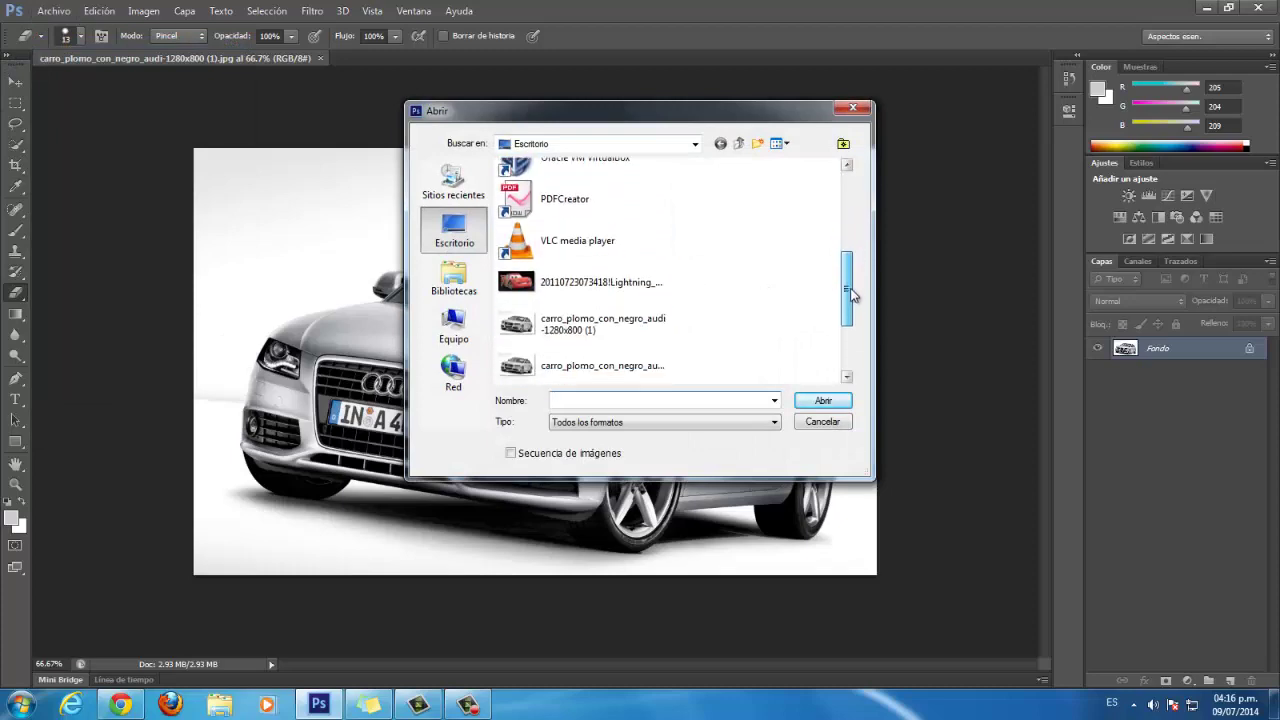
scroll(567, 287, "down", 1)
left_click(567, 280)
left_click(822, 400)
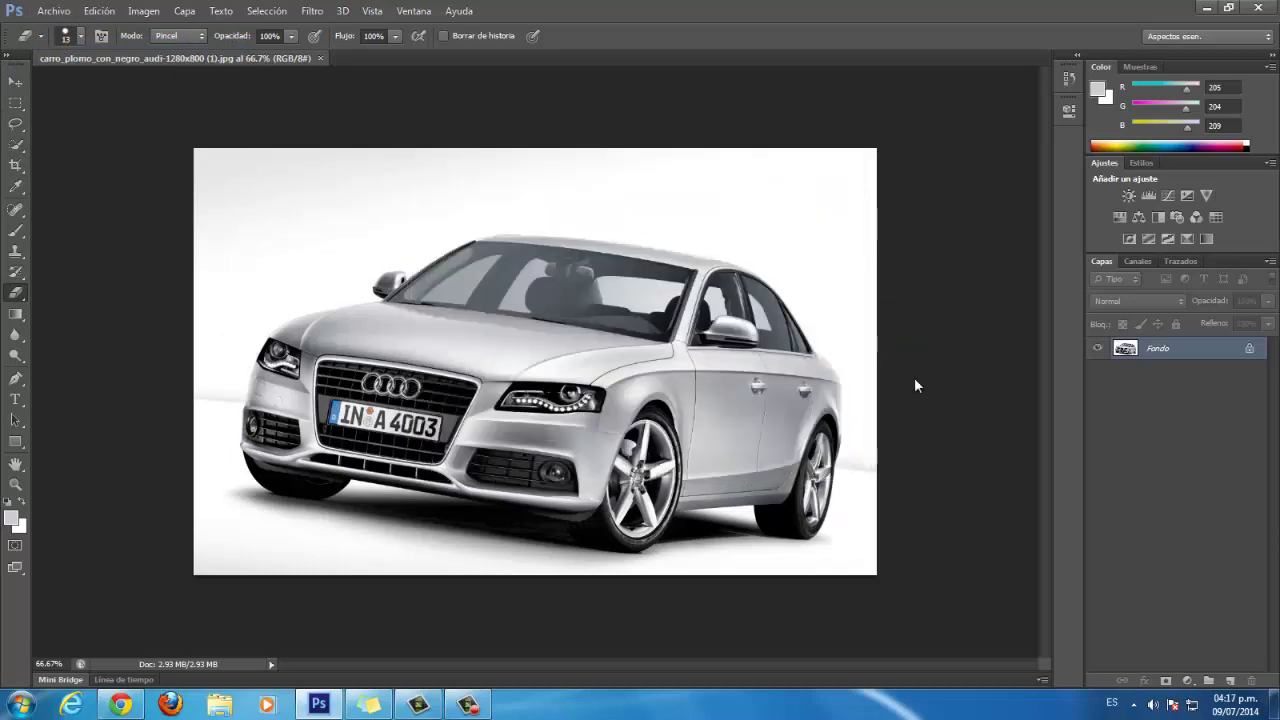
key("i")
left_click(708, 344)
key("e")
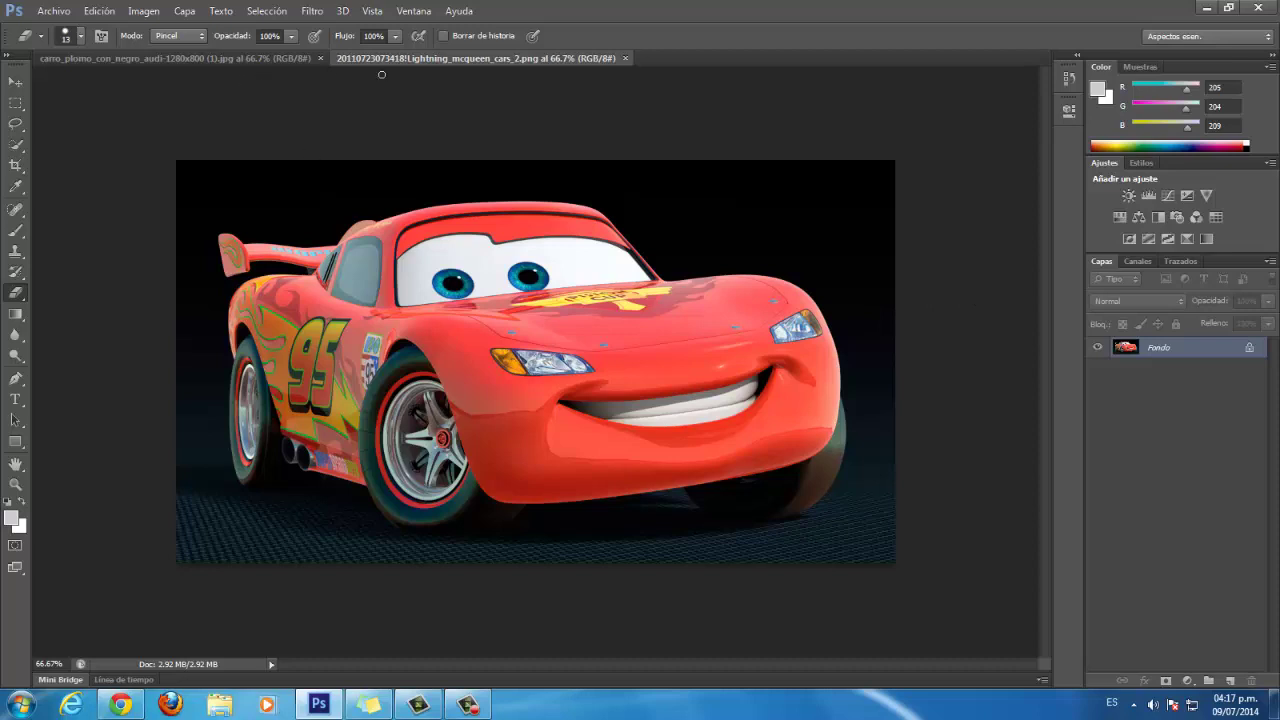
- In the McQueen tab, Quick-select the white windshield containing the cartoon eyes
left_click(283, 58)
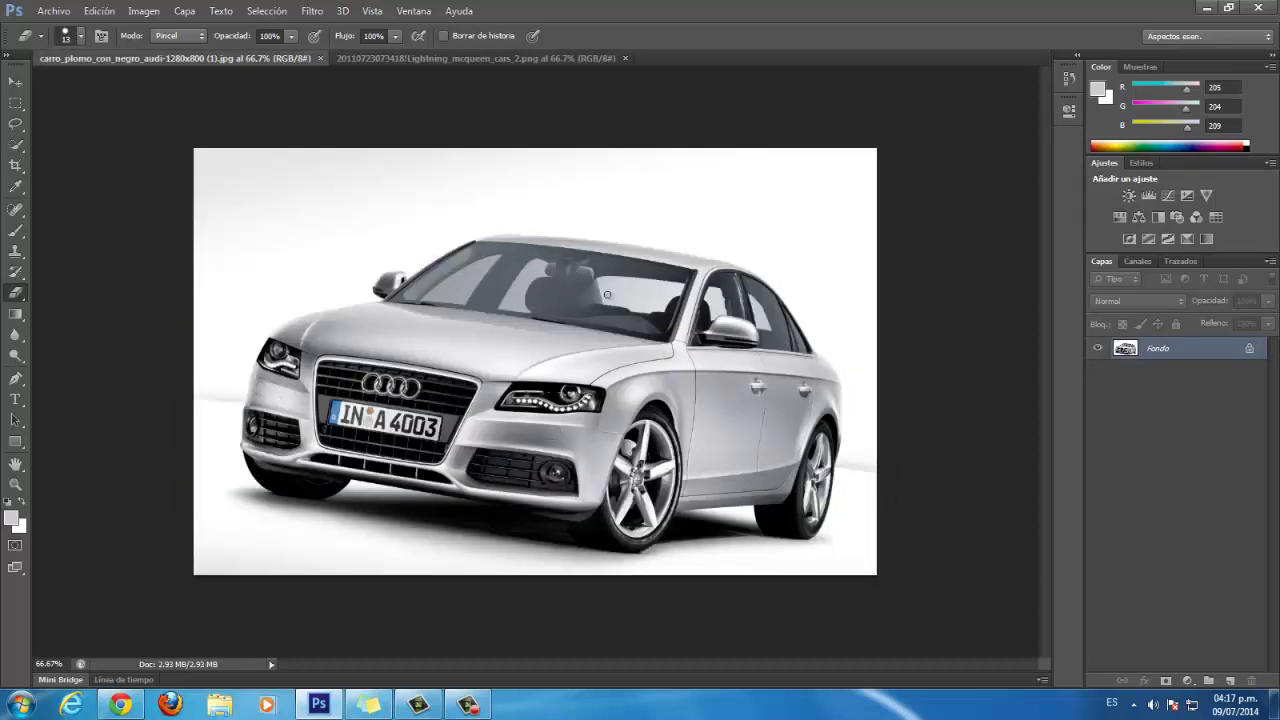
left_click(447, 56)
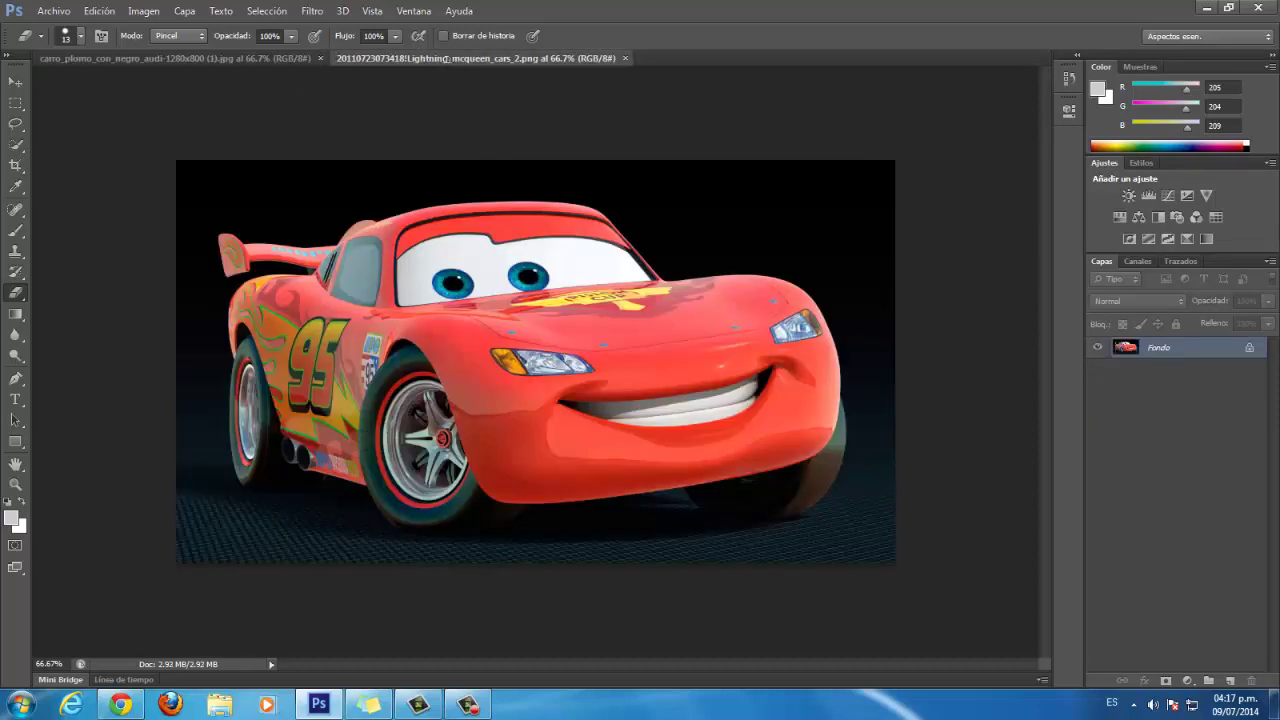
left_click(17, 146)
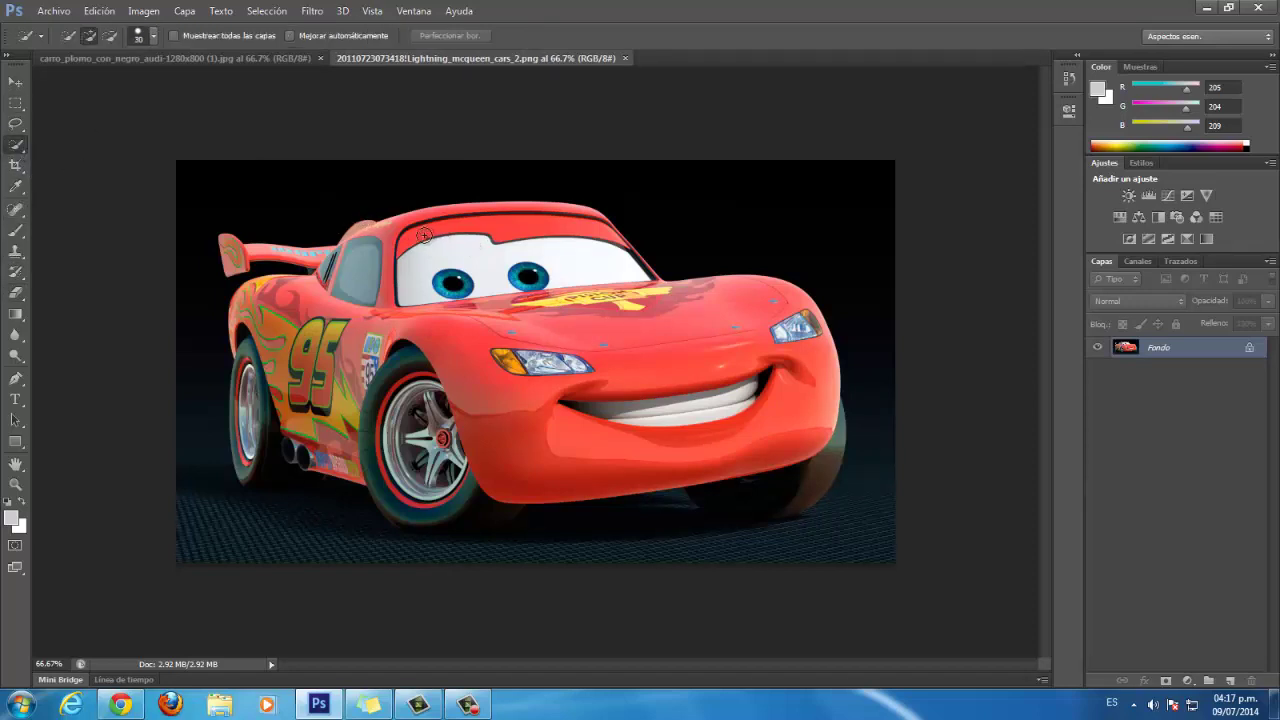
left_click_drag(409, 239, 545, 264)
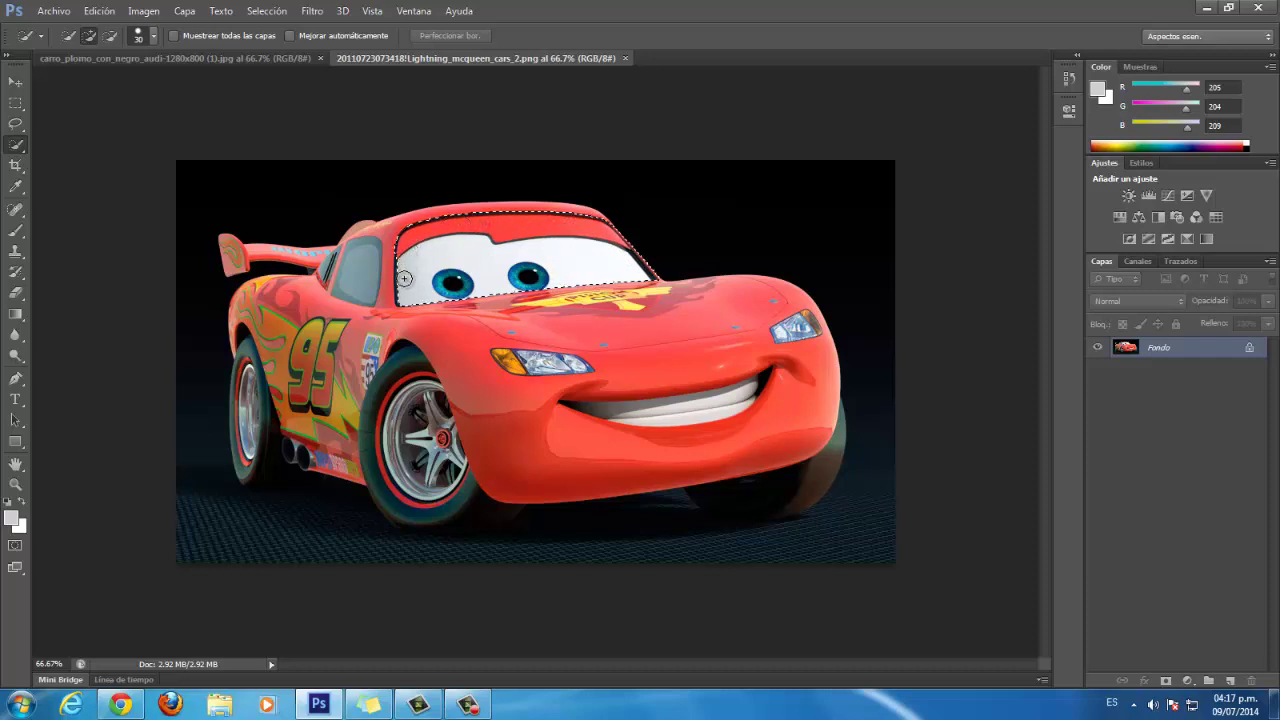
left_click_drag(403, 287, 404, 290)
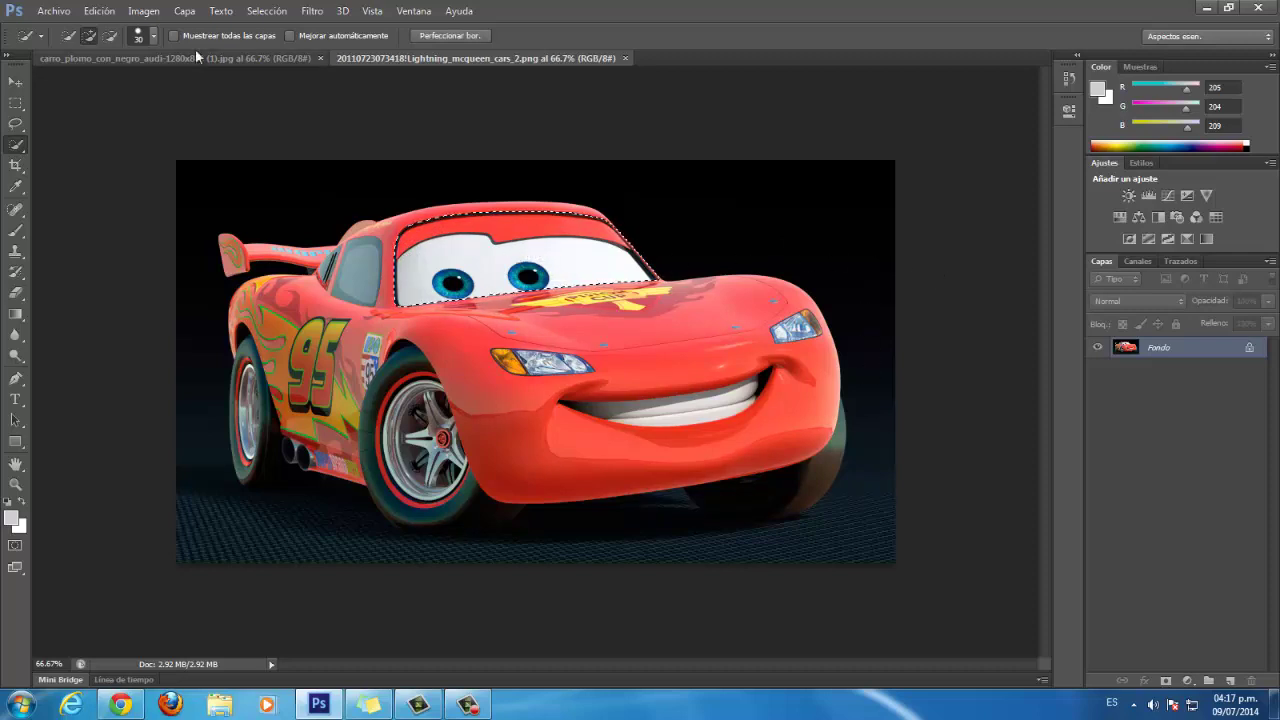
- Copy the windshield-and-eyes piece into the Audi photo as Capa 1, placed over its windshield
left_click(55, 11)
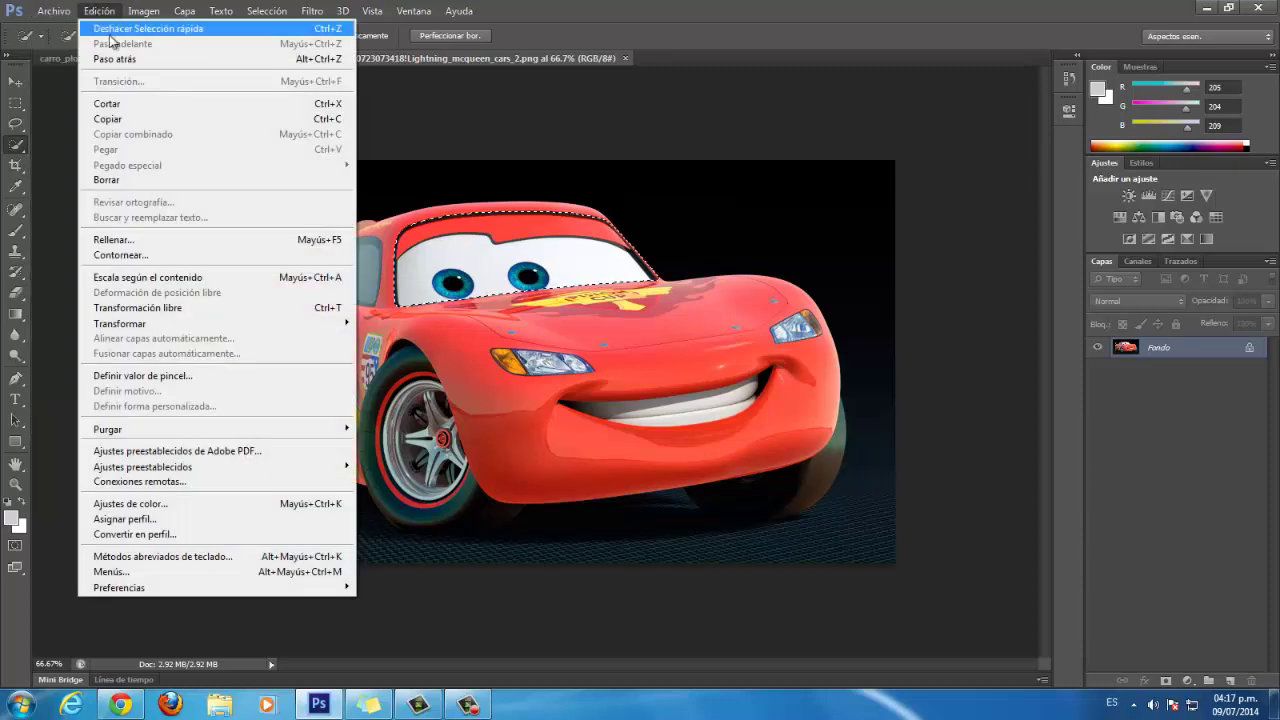
left_click(149, 124)
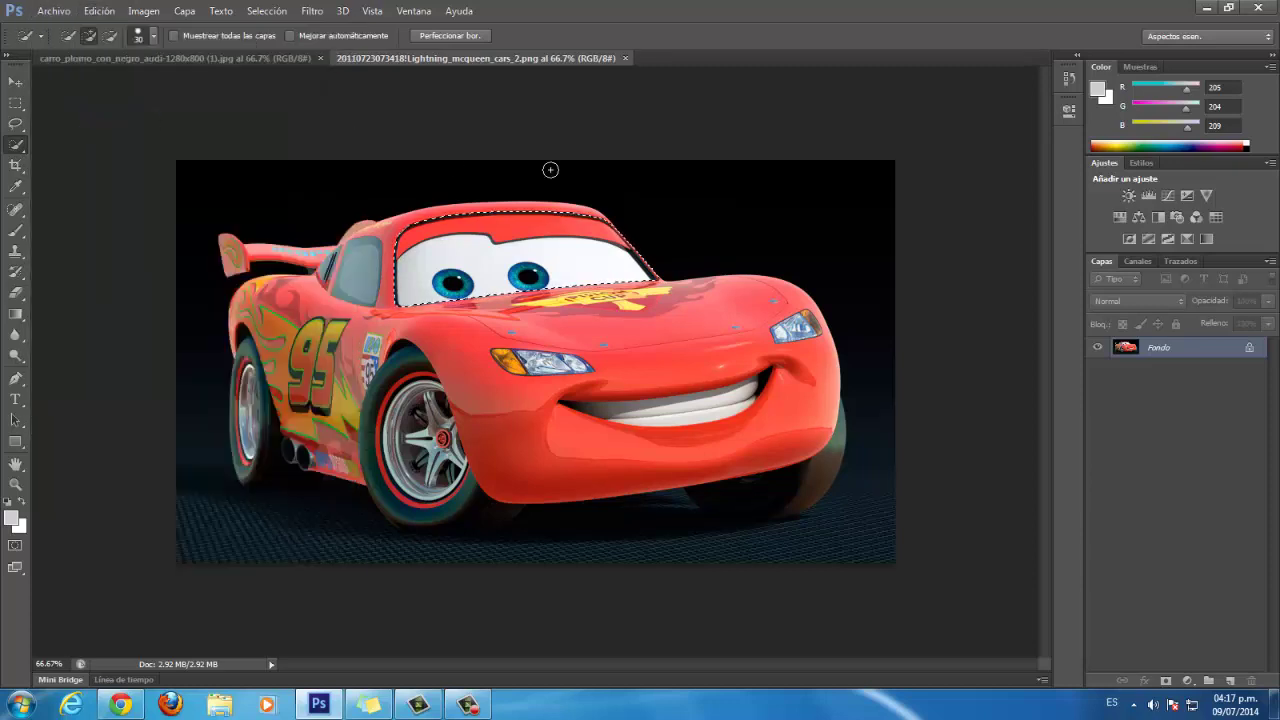
left_click(272, 59)
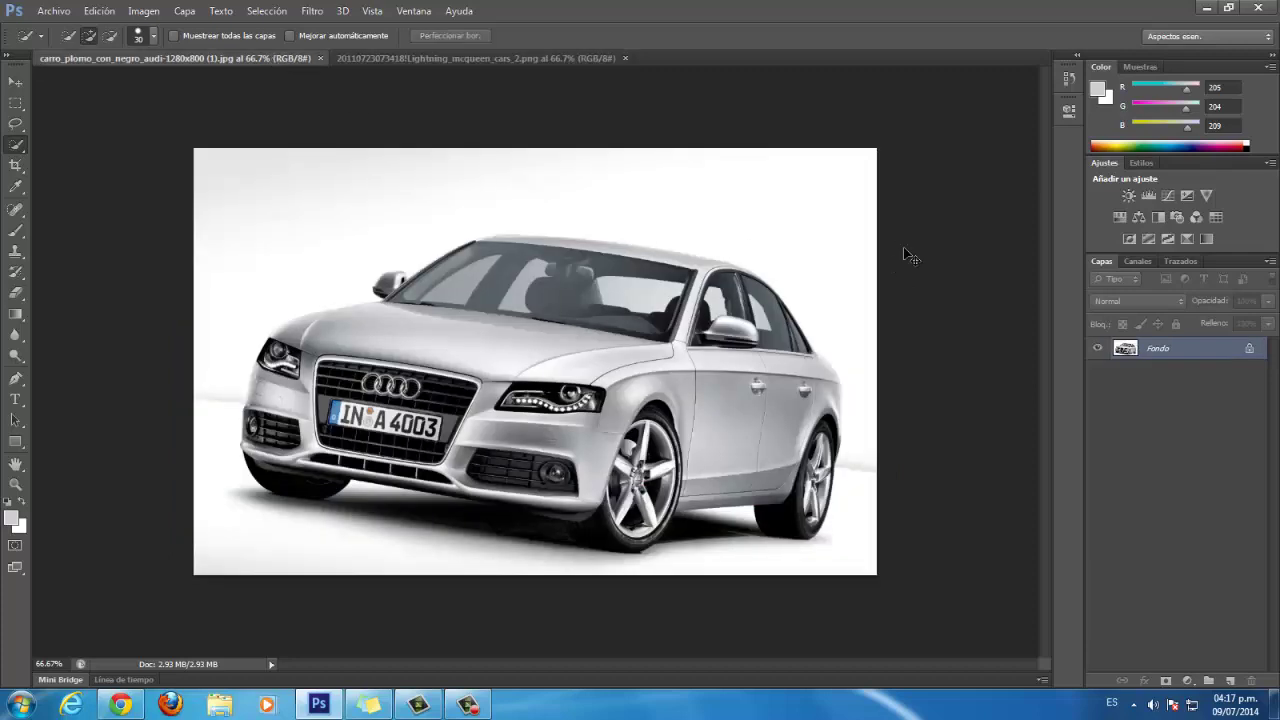
key("ctrl+v")
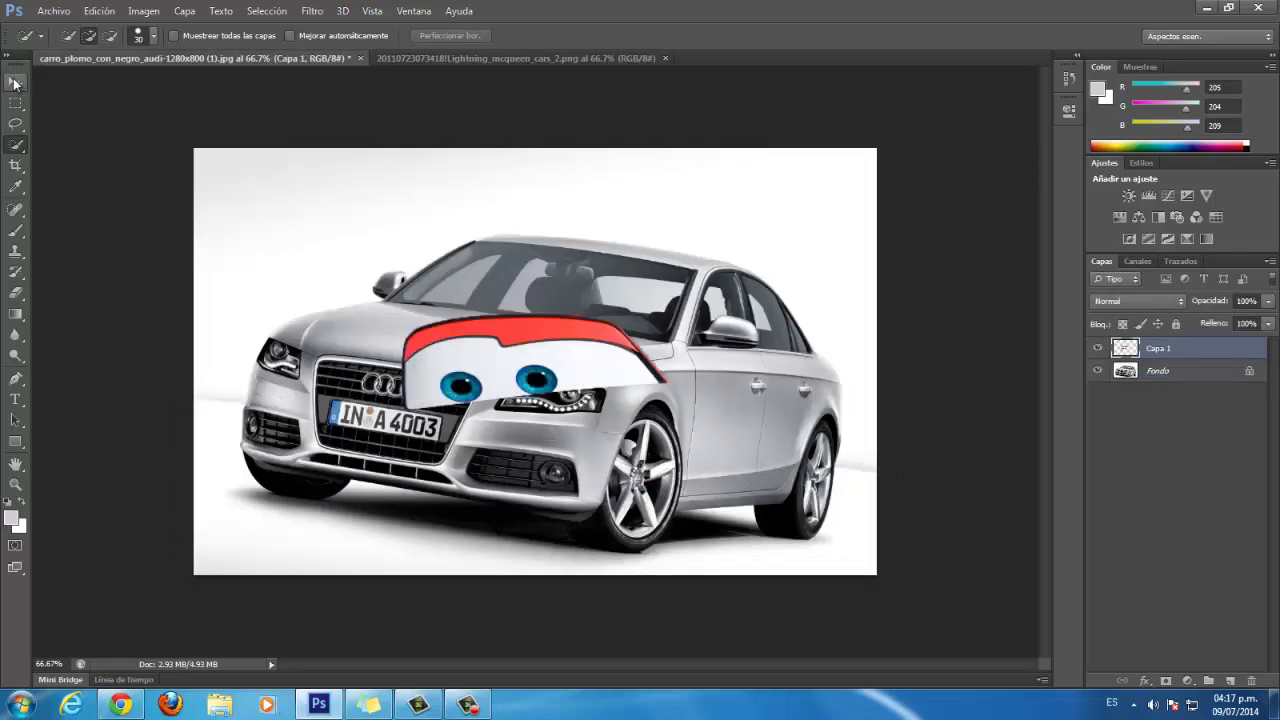
left_click(15, 82)
mouse_move(516, 370)
left_mouse_down()
mouse_move(525, 316)
mouse_move(500, 293)
mouse_move(532, 313)
left_mouse_up()
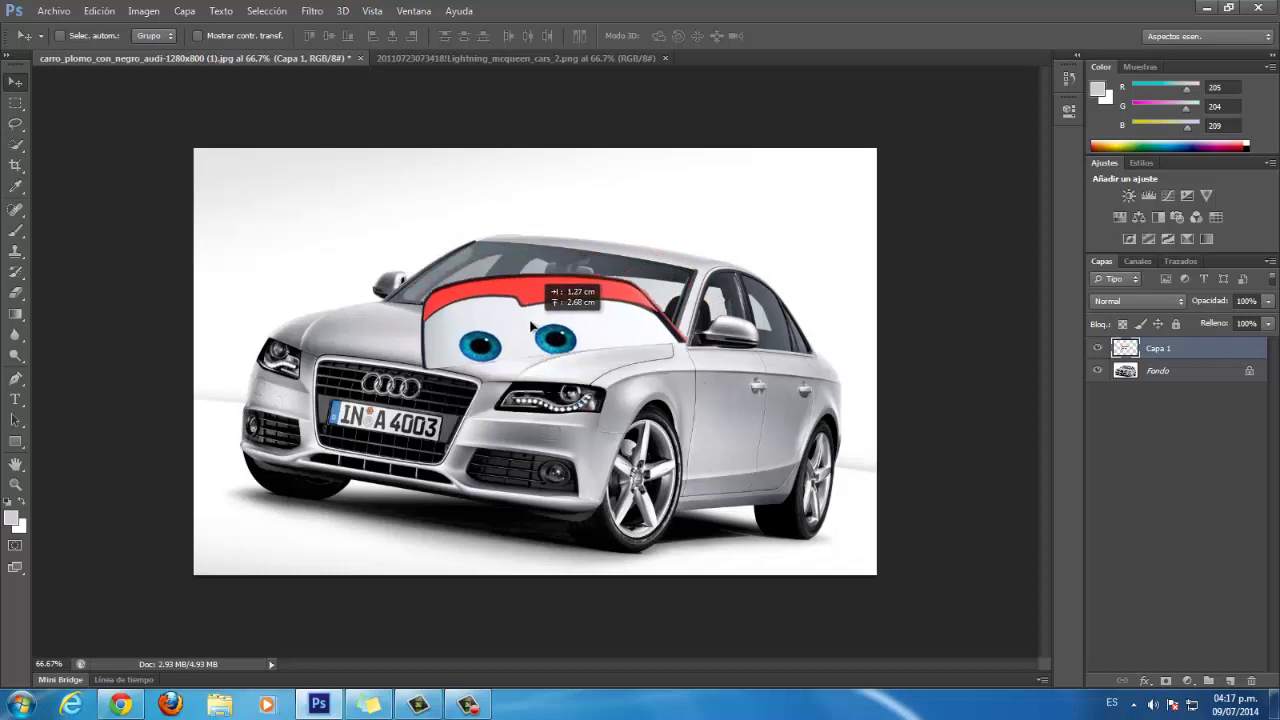
left_click_drag(536, 347, 510, 322)
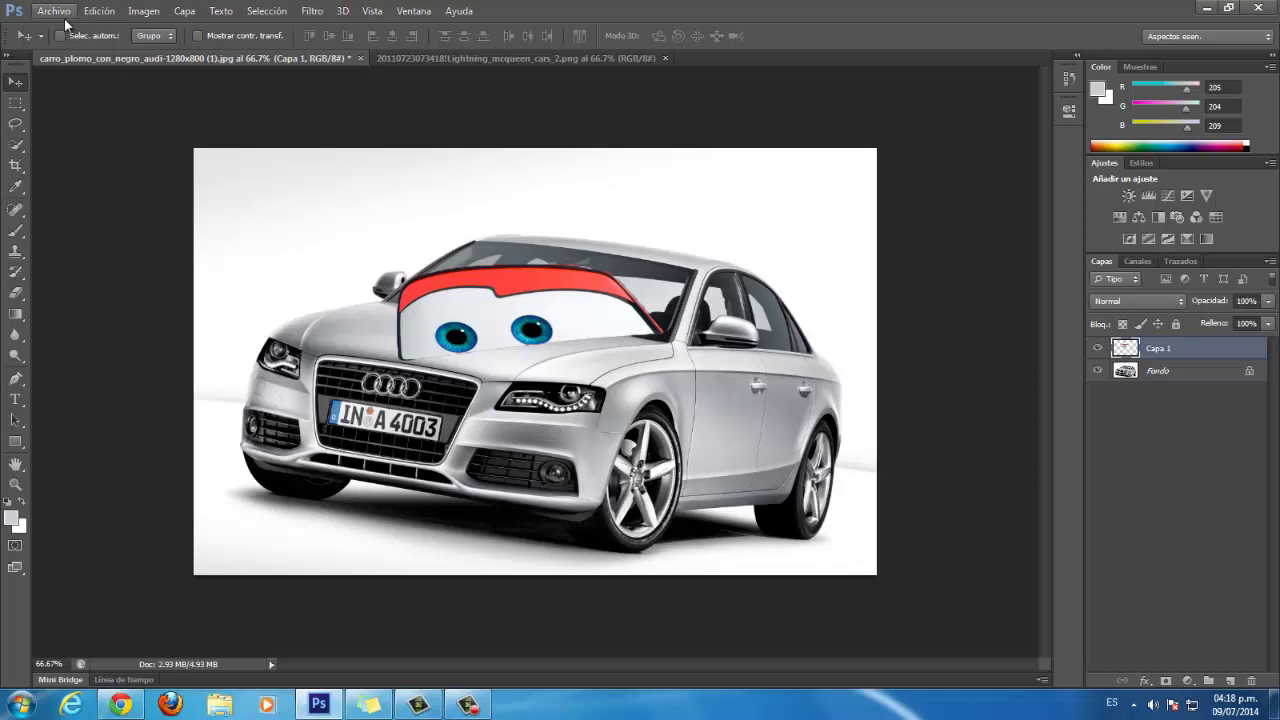
- Free-transform the eyes layer, scaling it to span the Audi's windshield
left_click(54, 13)
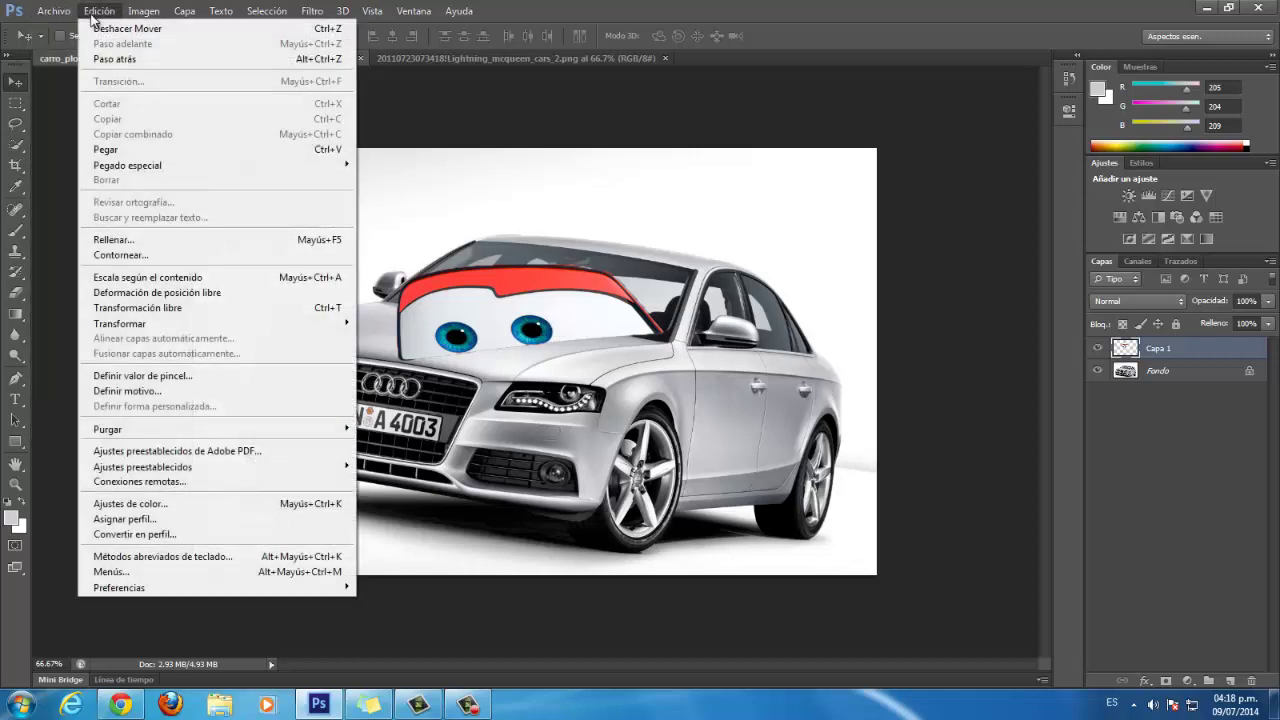
left_click(133, 309)
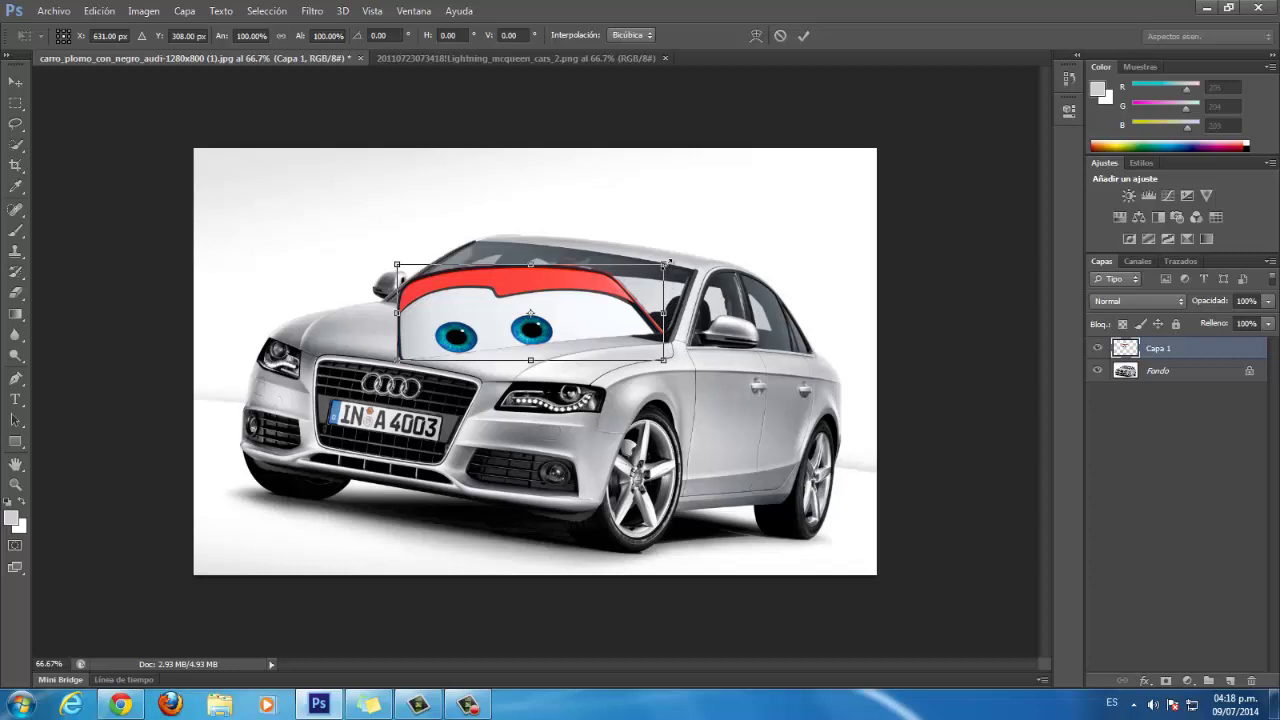
mouse_move(668, 262)
left_mouse_down()
mouse_move(256, 263)
mouse_move(460, 268)
left_mouse_up()
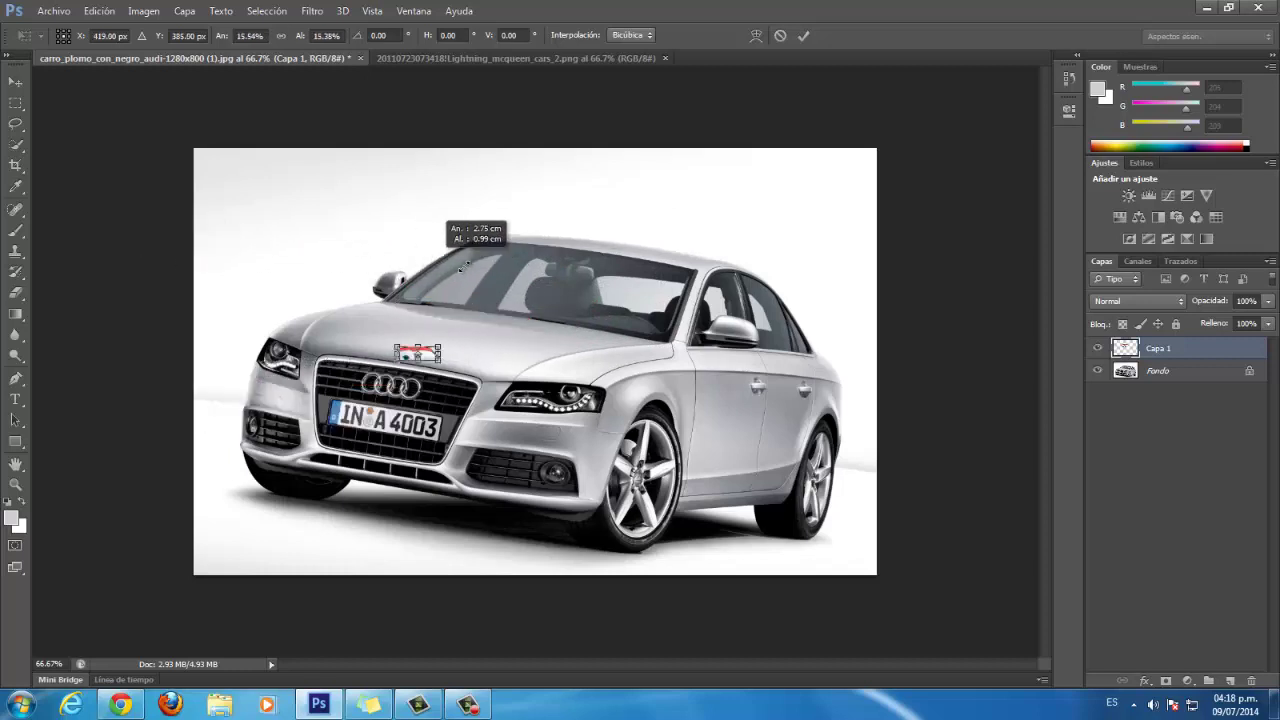
mouse_move(460, 268)
left_mouse_down()
mouse_move(622, 290)
mouse_move(720, 243)
left_mouse_up()
key("Return")
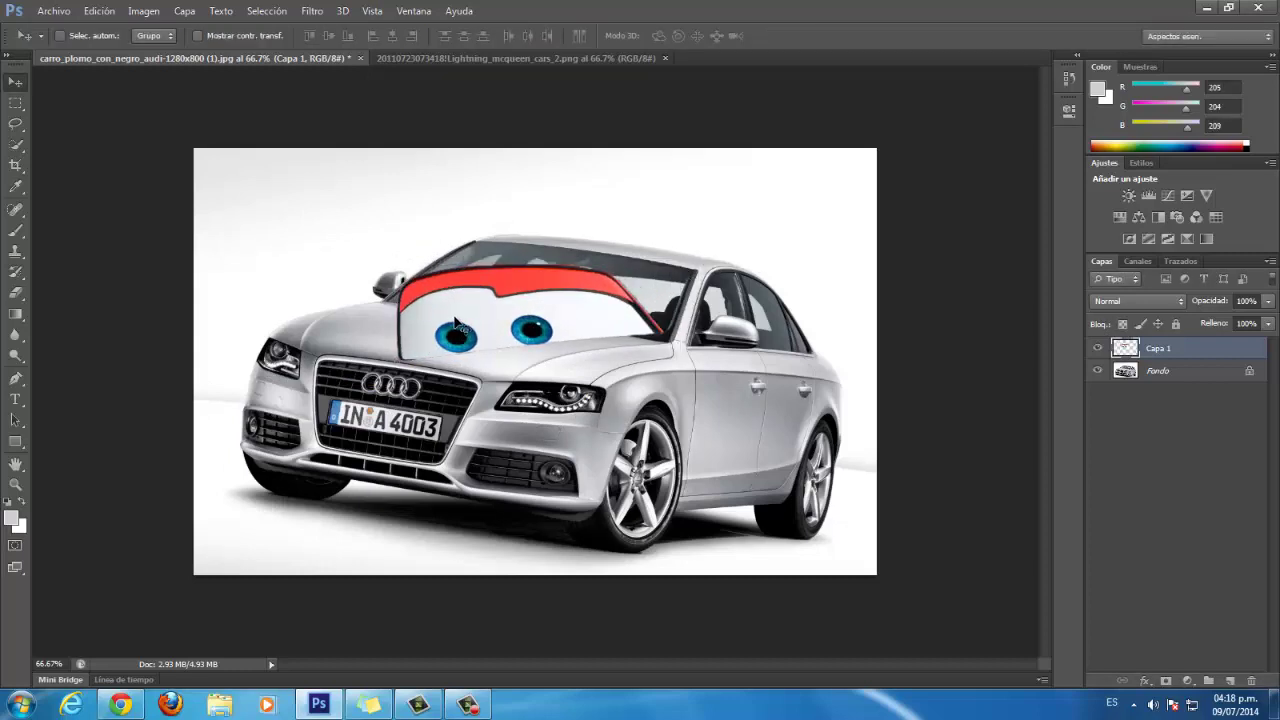
- Flip the eyes layer vertically so the red band is on top, and move it onto the windshield
key("ctrl+t")
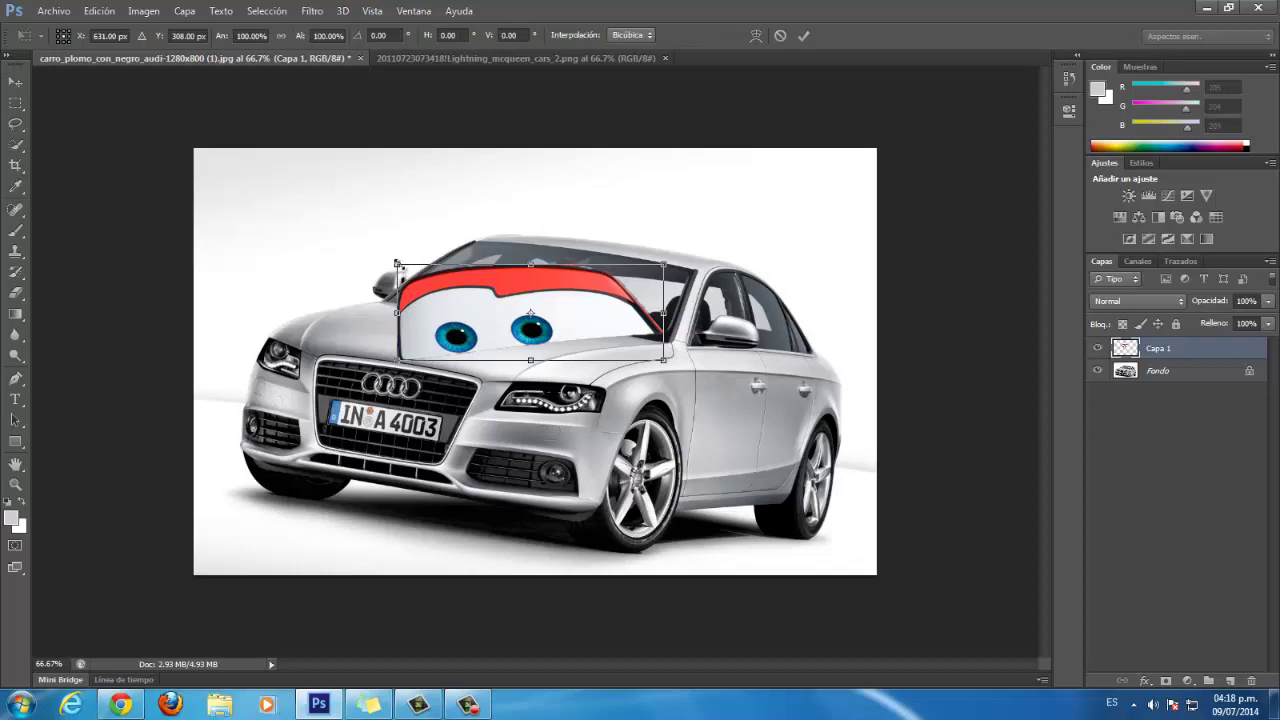
left_click_drag(397, 264, 410, 269)
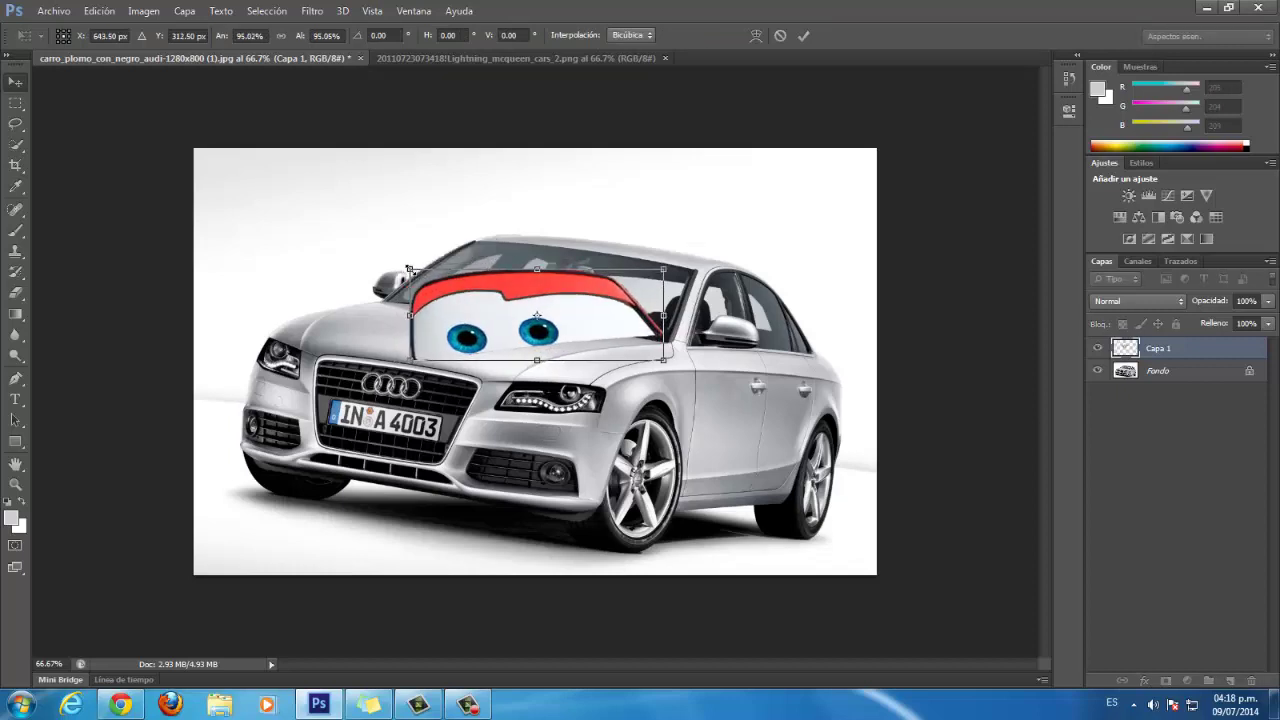
key("Return")
key("ctrl+t")
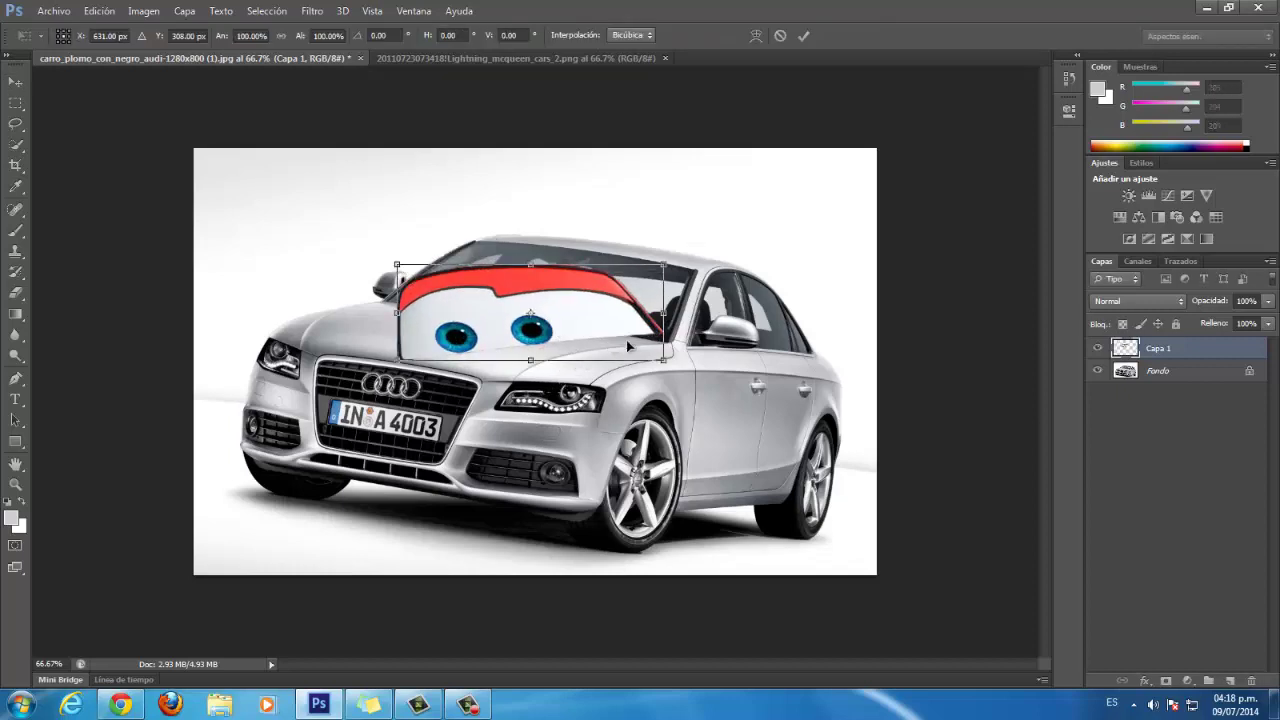
mouse_move(398, 360)
left_mouse_down()
mouse_move(808, 160)
mouse_move(928, 150)
left_mouse_up()
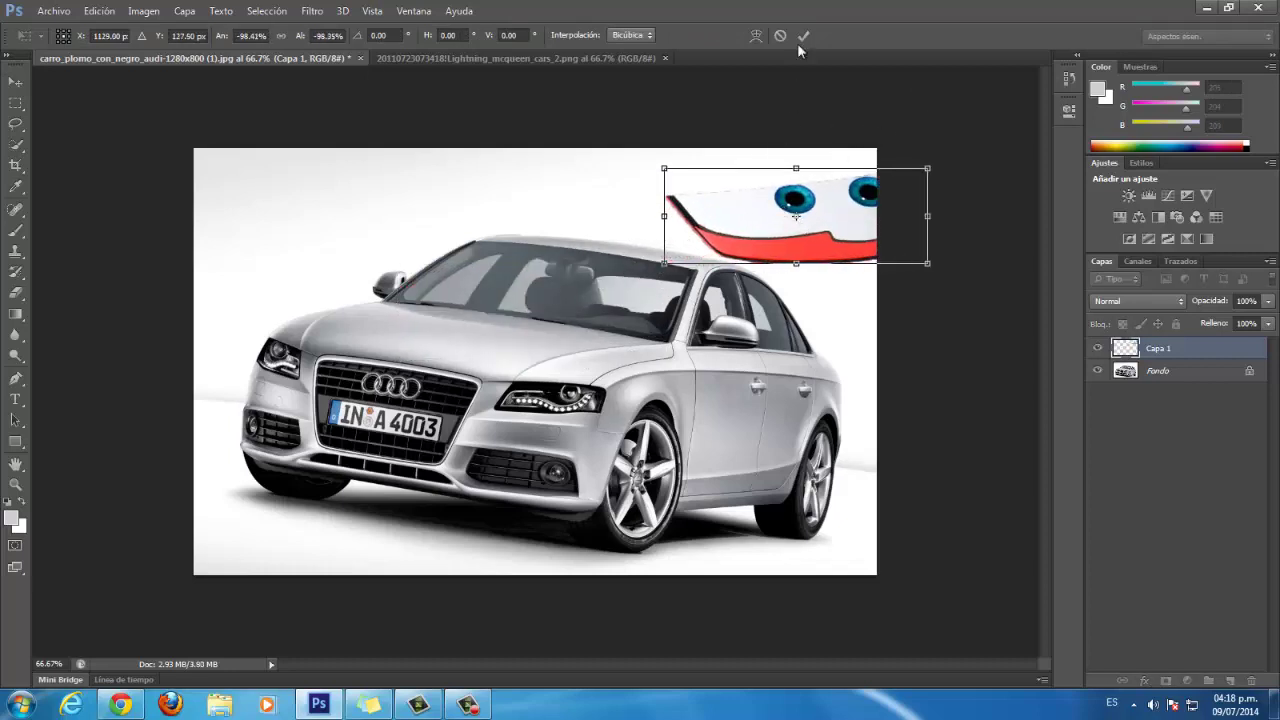
left_click_drag(768, 215, 408, 325)
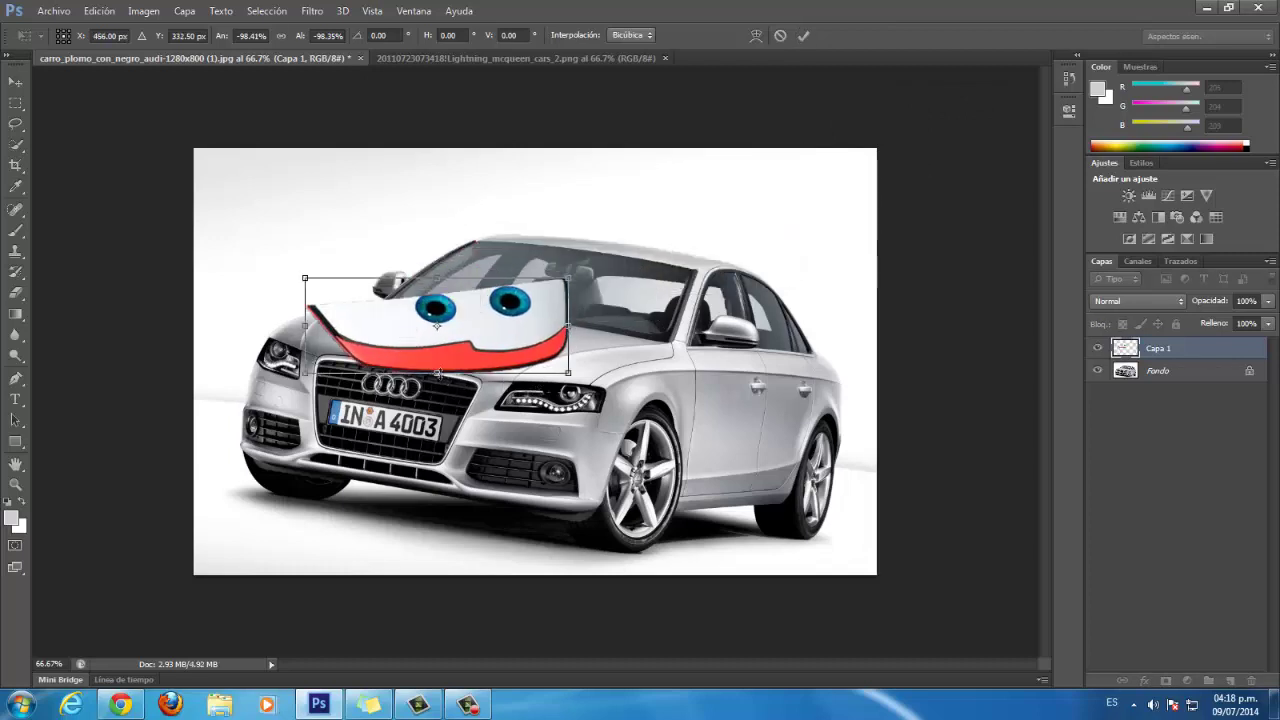
mouse_move(438, 368)
left_mouse_down()
mouse_move(460, 161)
mouse_move(460, 185)
left_mouse_up()
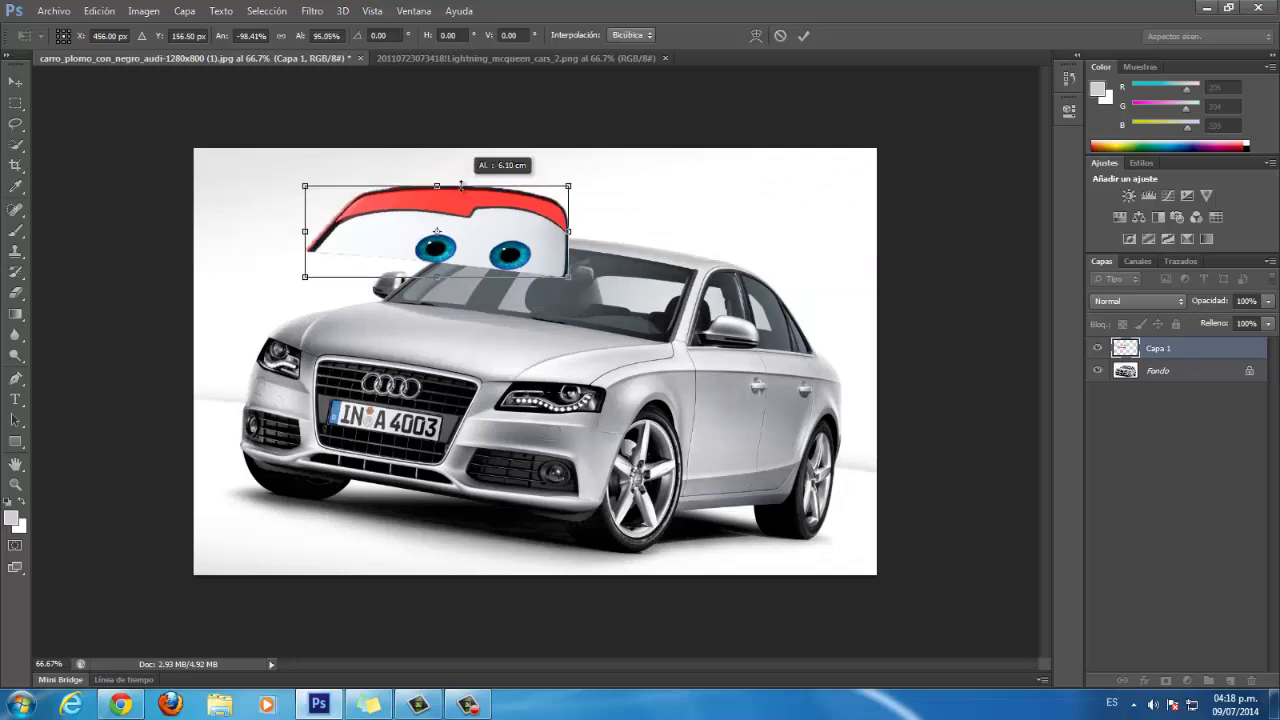
left_click(805, 36)
mouse_move(424, 238)
left_mouse_down()
mouse_move(526, 290)
mouse_move(514, 289)
left_mouse_up()
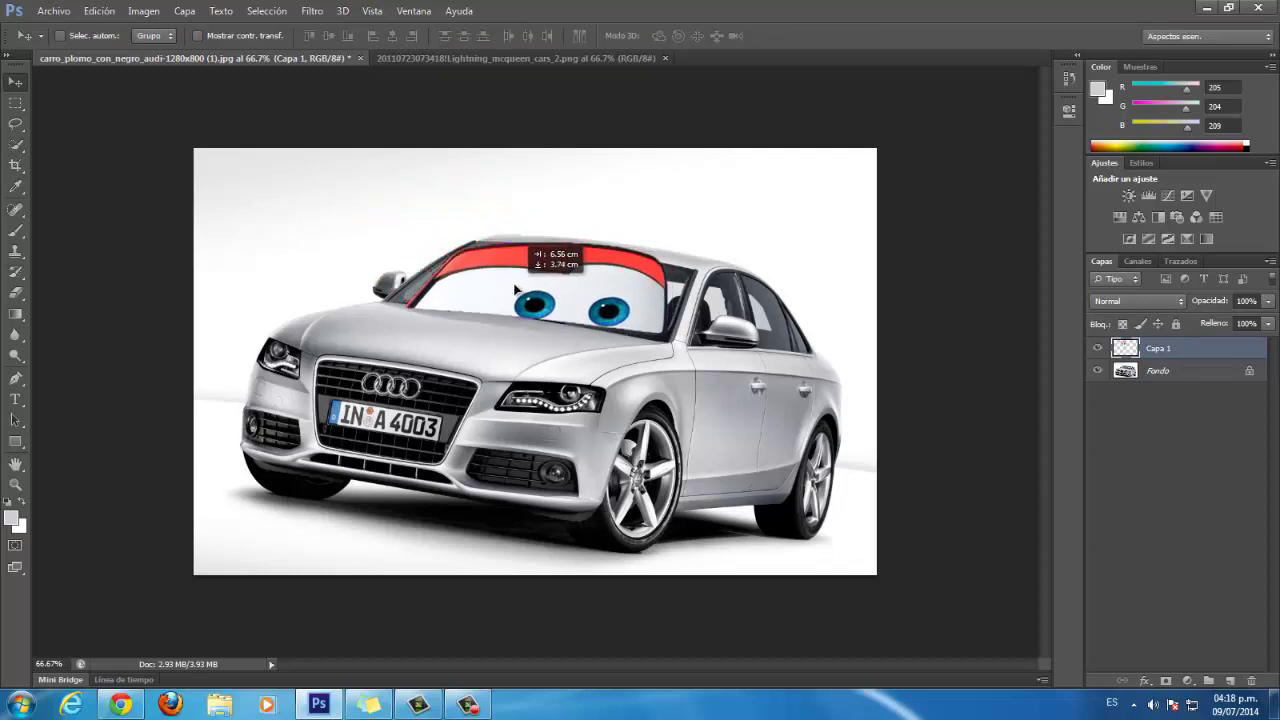
- Rotate the eyes about 4 degrees and nudge them right to match the windshield's slant
left_click_drag(514, 289, 515, 289)
key("ctrl+t")
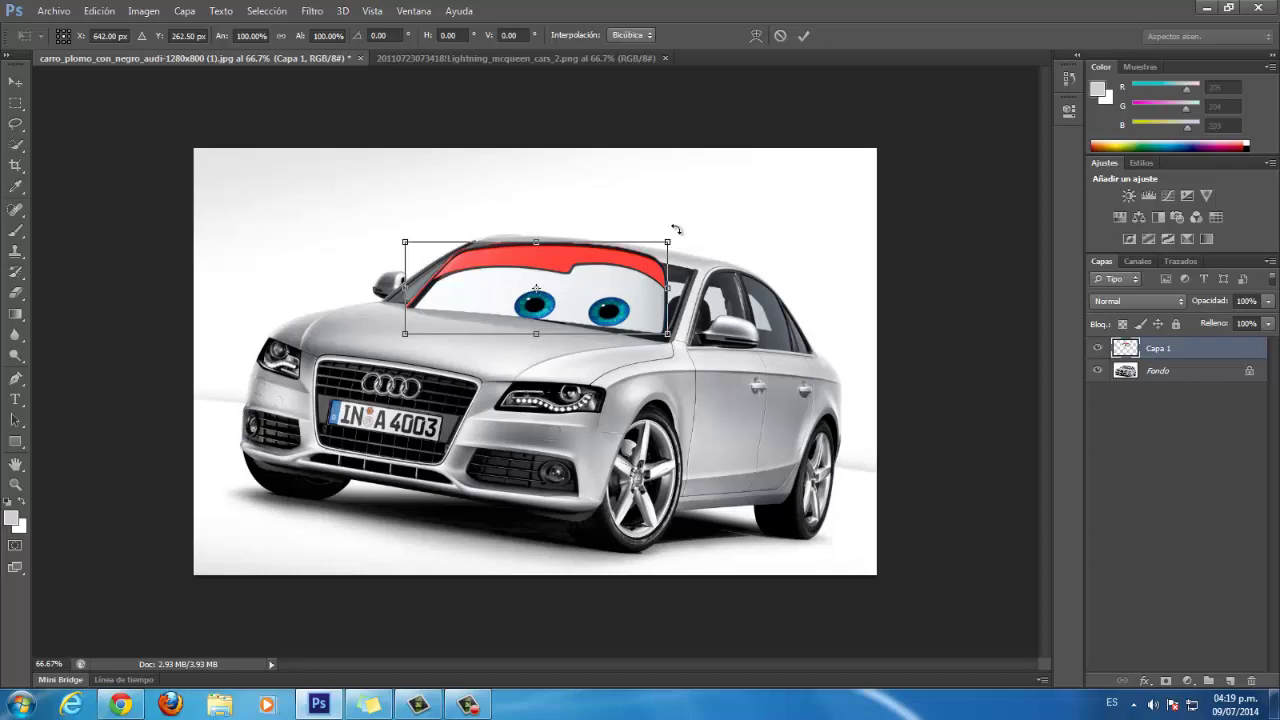
left_click_drag(679, 233, 682, 240)
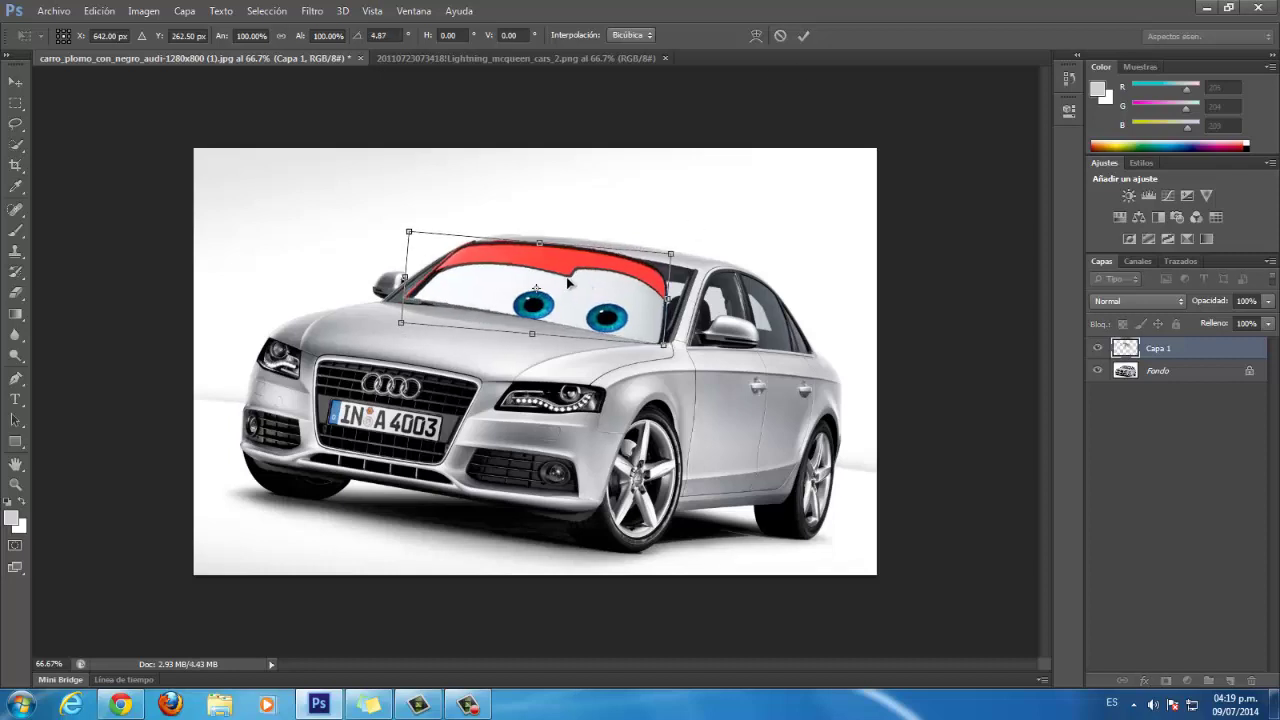
left_click_drag(568, 283, 572, 283)
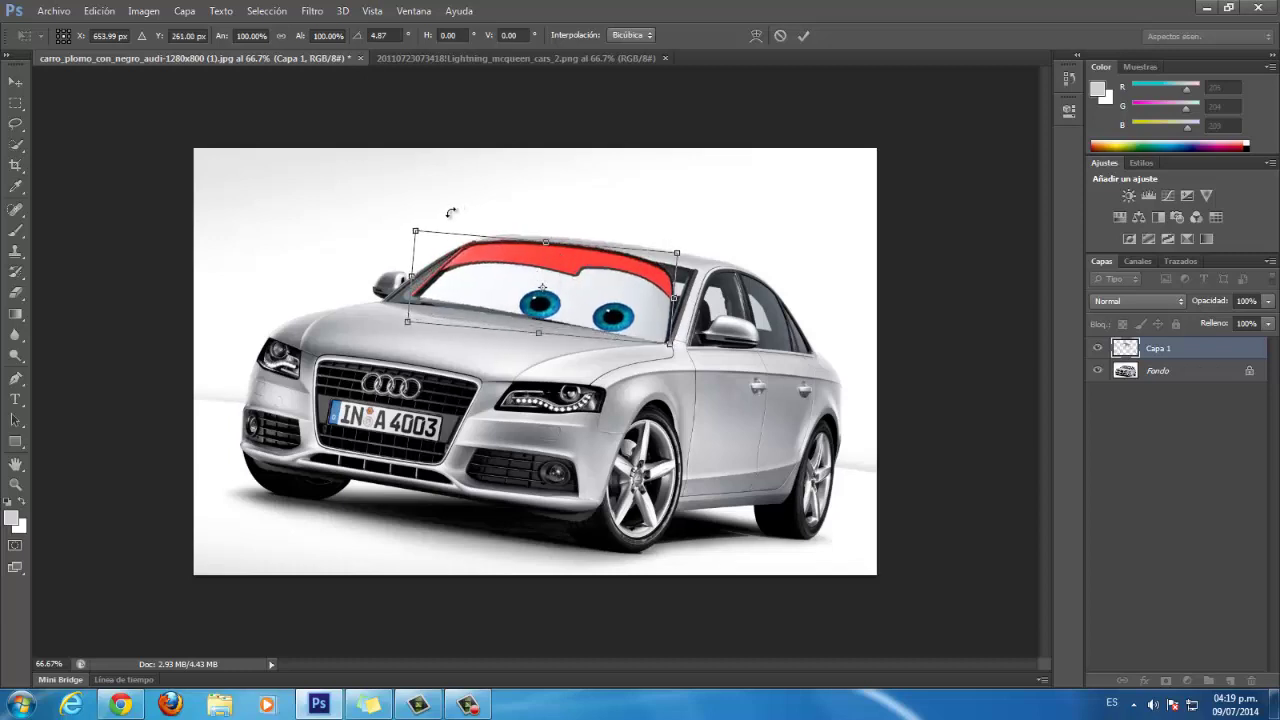
left_click_drag(396, 214, 392, 216)
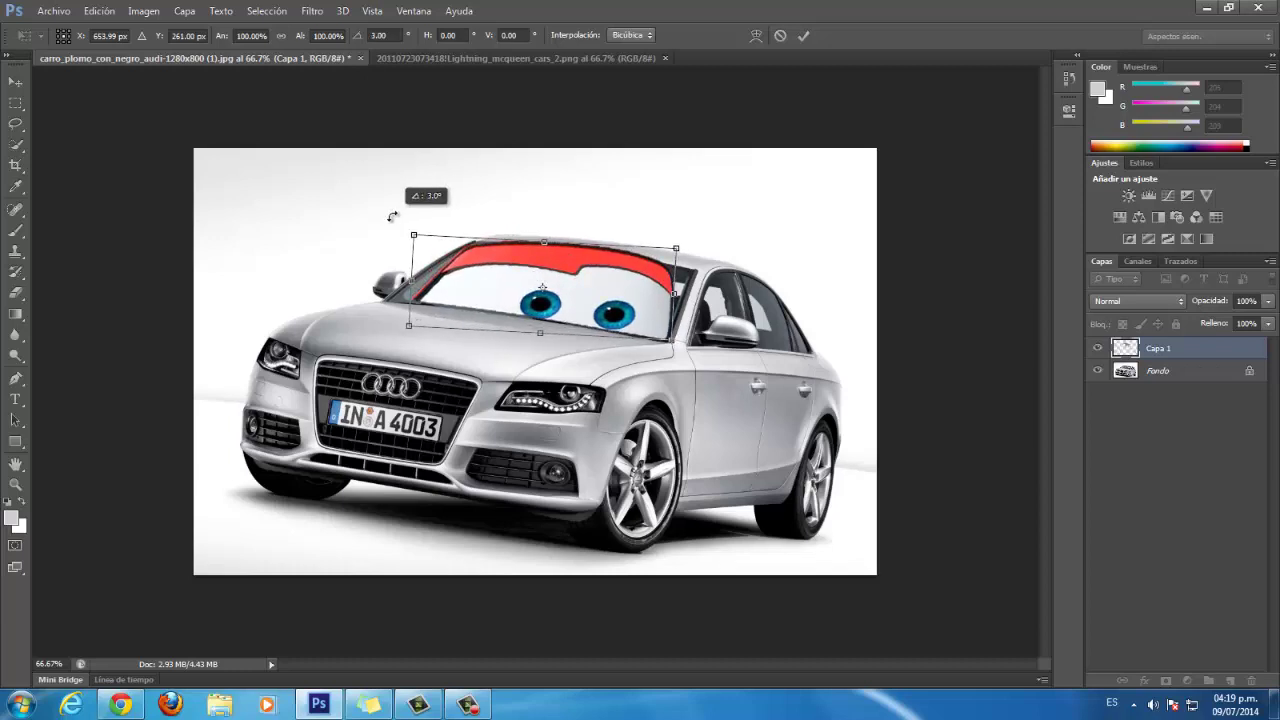
left_click(803, 35)
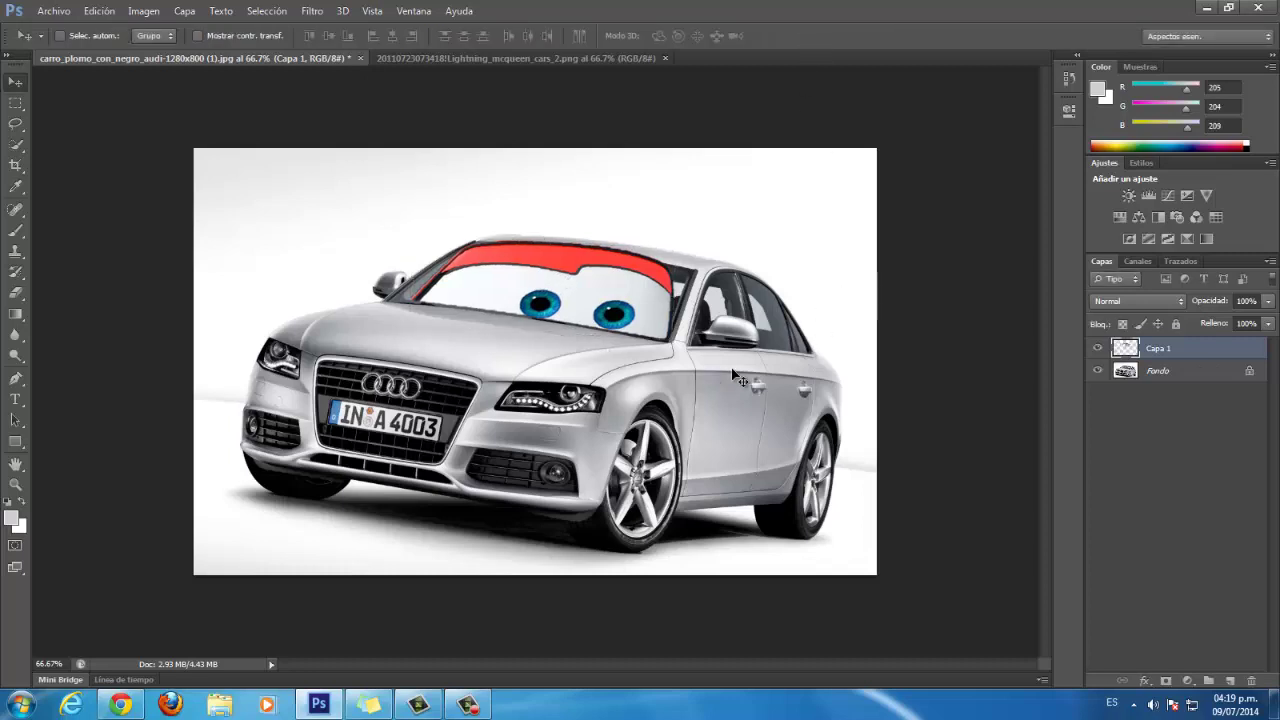
left_click(100, 11)
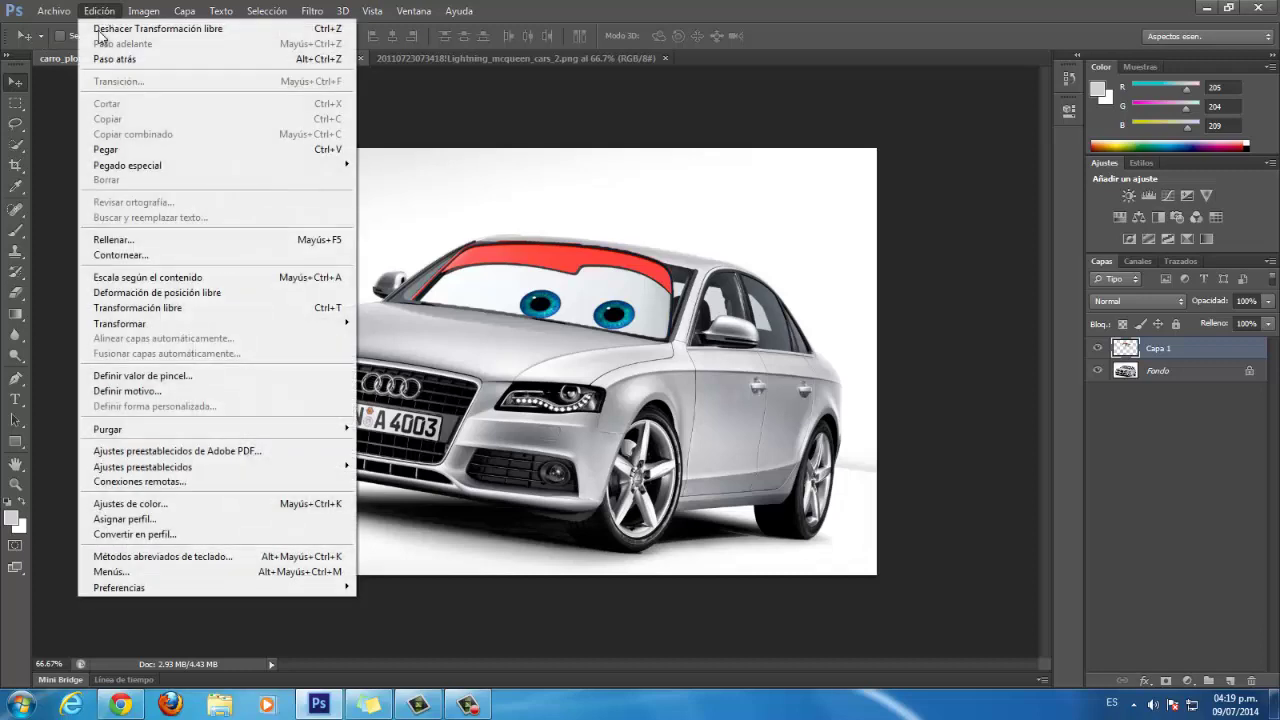
mouse_move(120, 323)
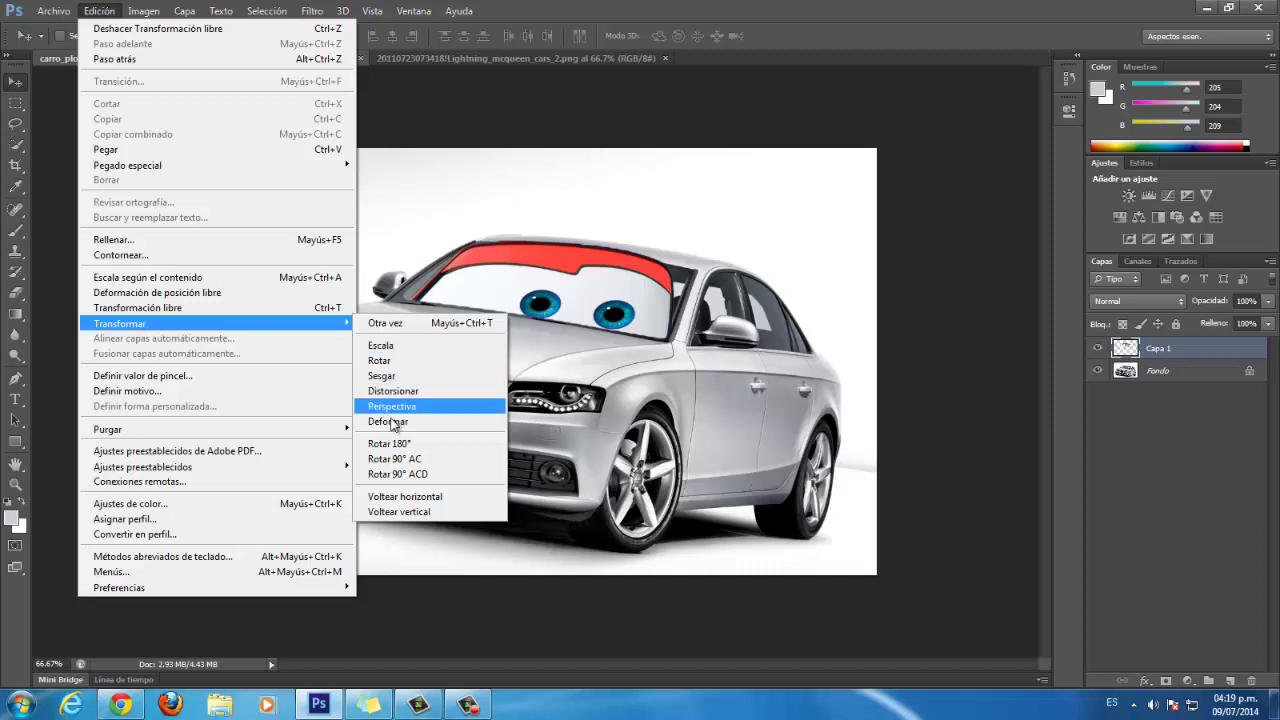
- Warp the eyes and red visor to curve into the windshield's corners and roofline
left_click(433, 421)
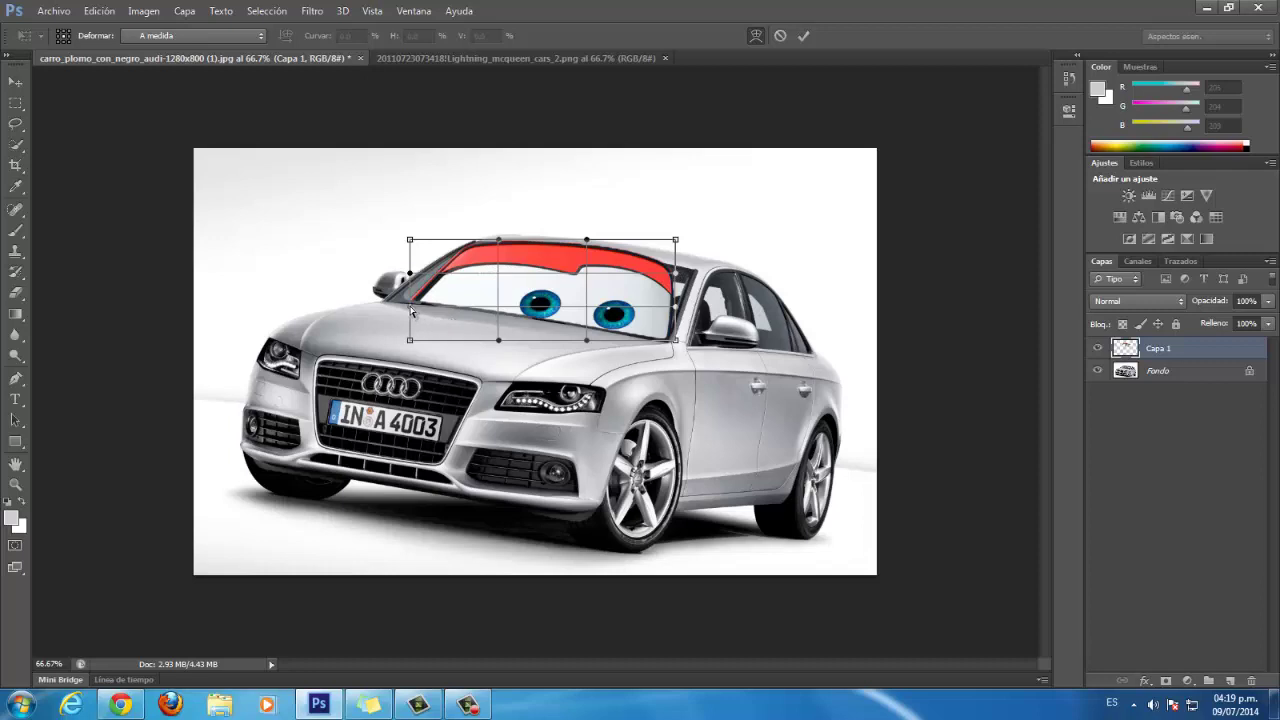
left_click_drag(409, 310, 353, 308)
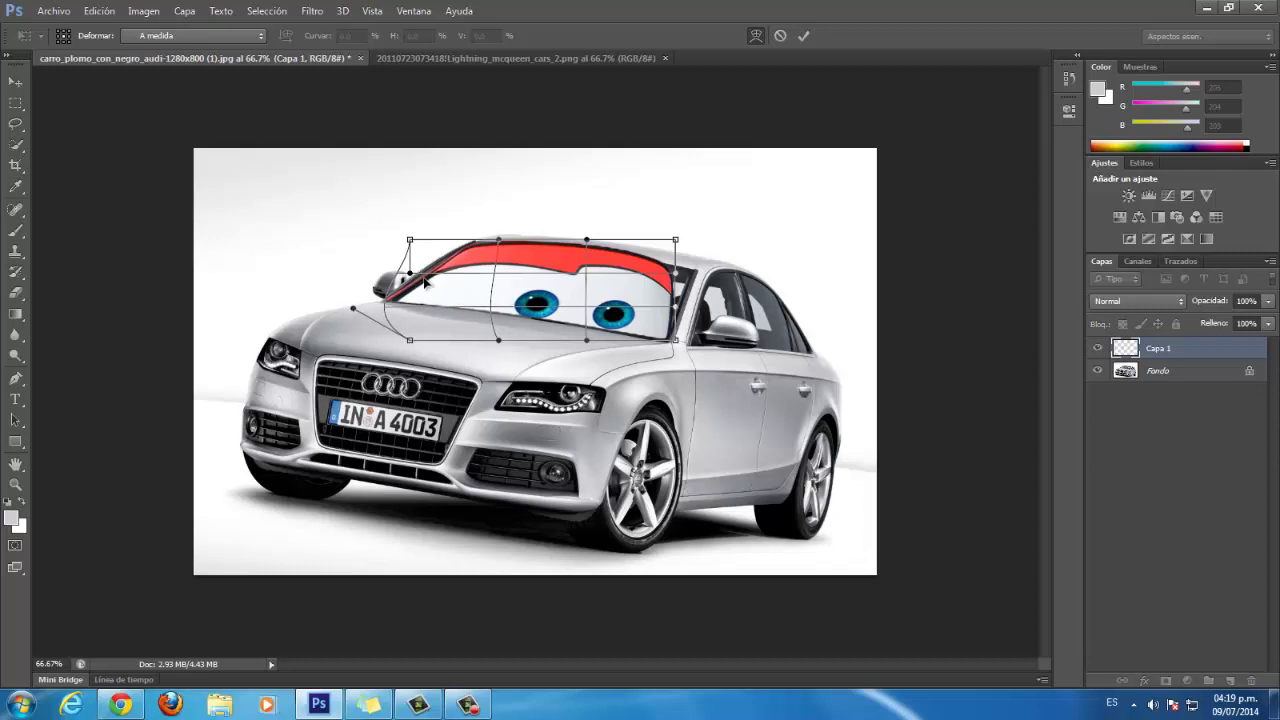
left_click_drag(424, 275, 419, 270)
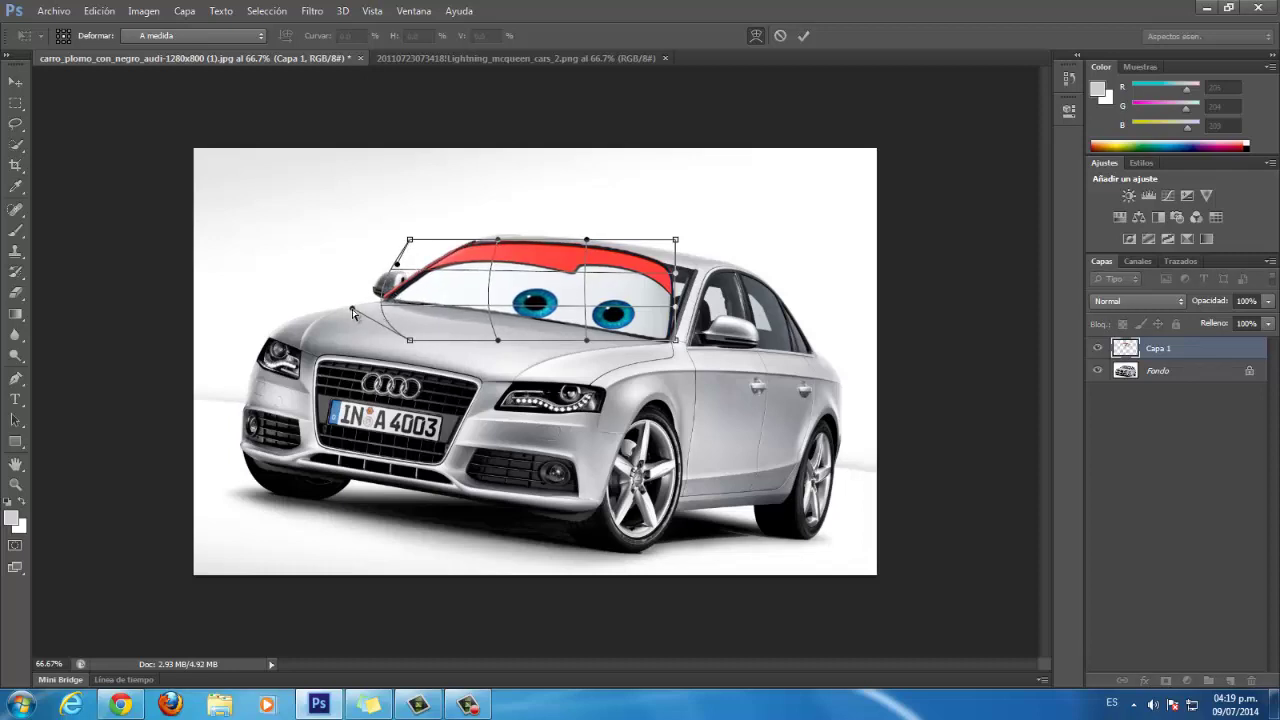
left_click_drag(352, 310, 363, 314)
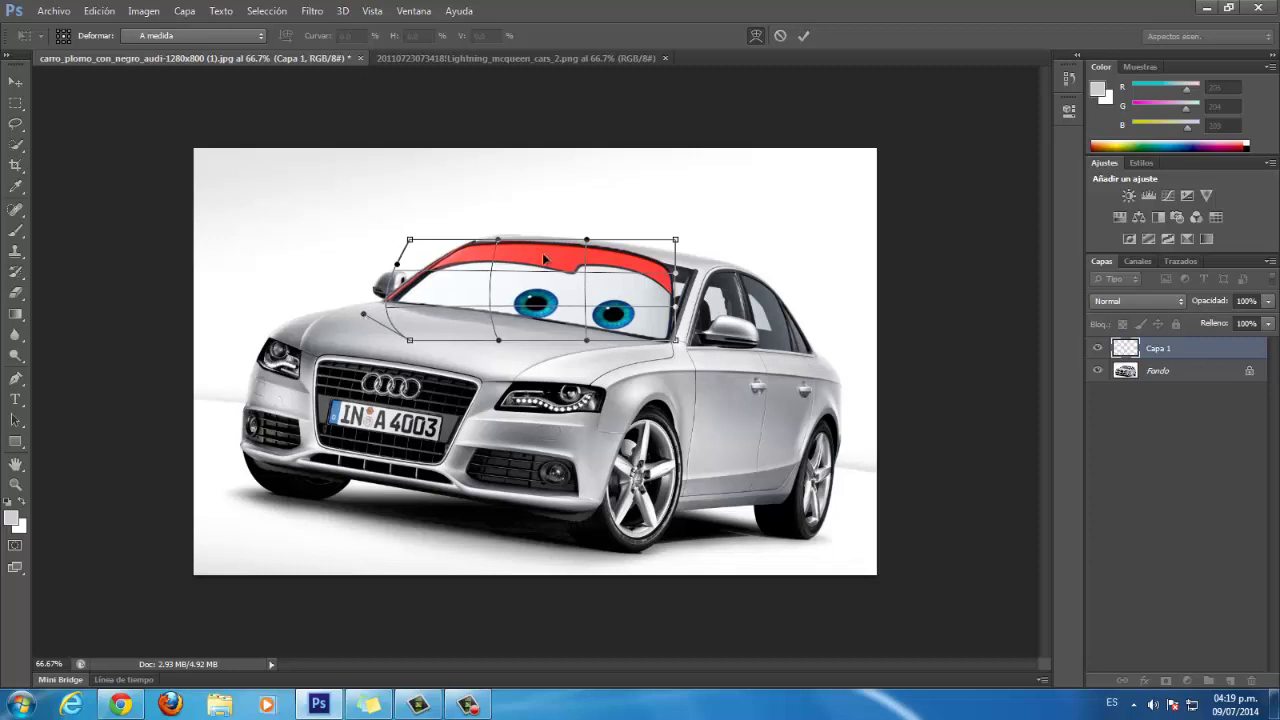
mouse_move(676, 242)
left_mouse_down()
mouse_move(731, 259)
mouse_move(693, 270)
left_mouse_up()
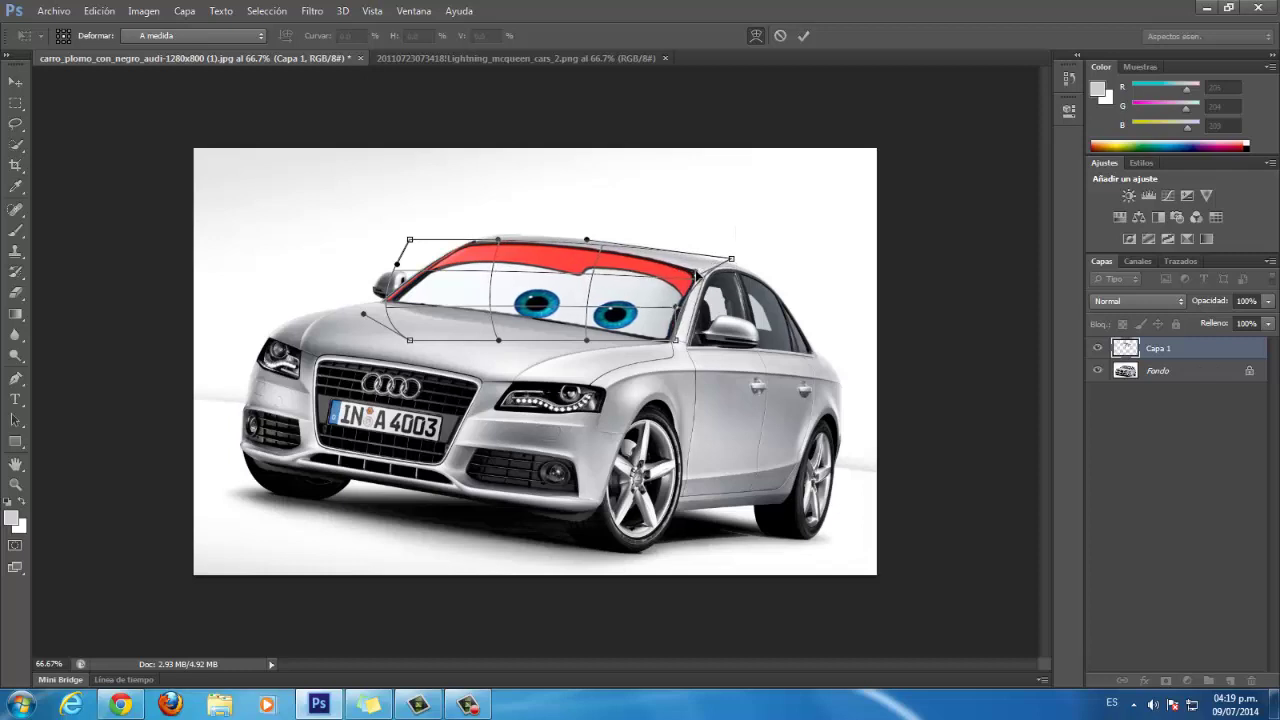
left_click_drag(683, 319, 676, 347)
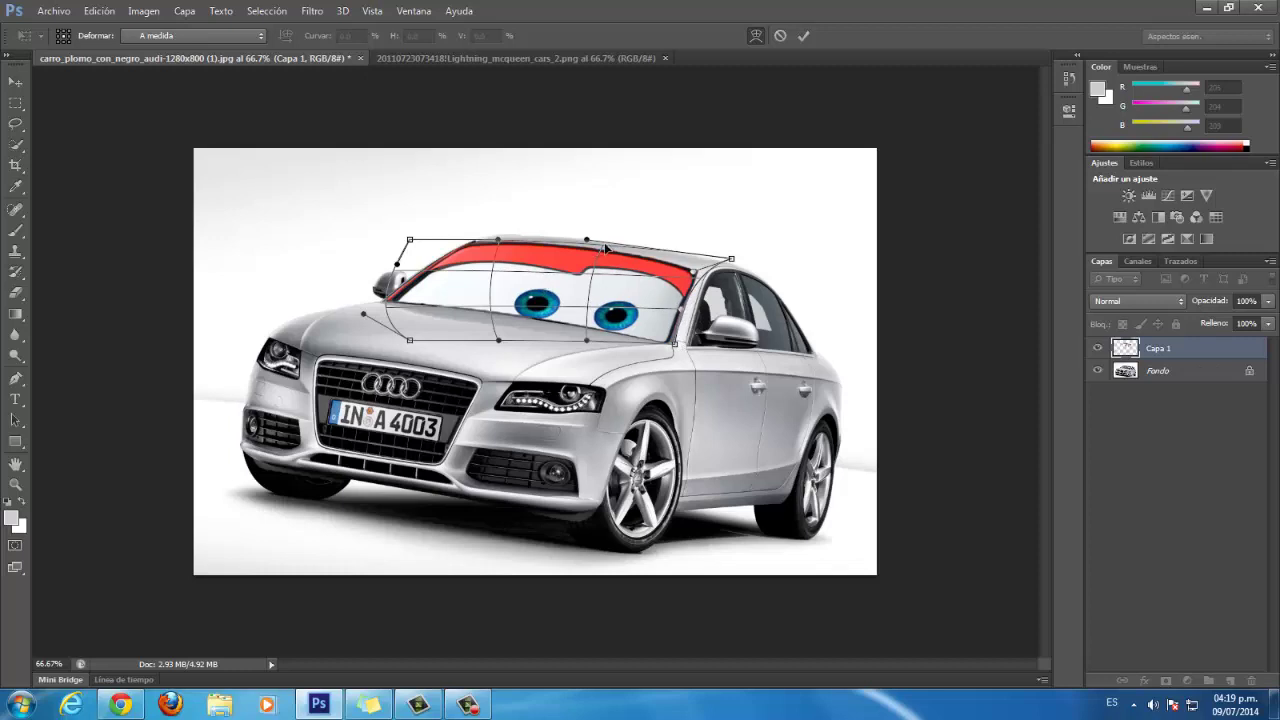
left_click_drag(587, 243, 588, 248)
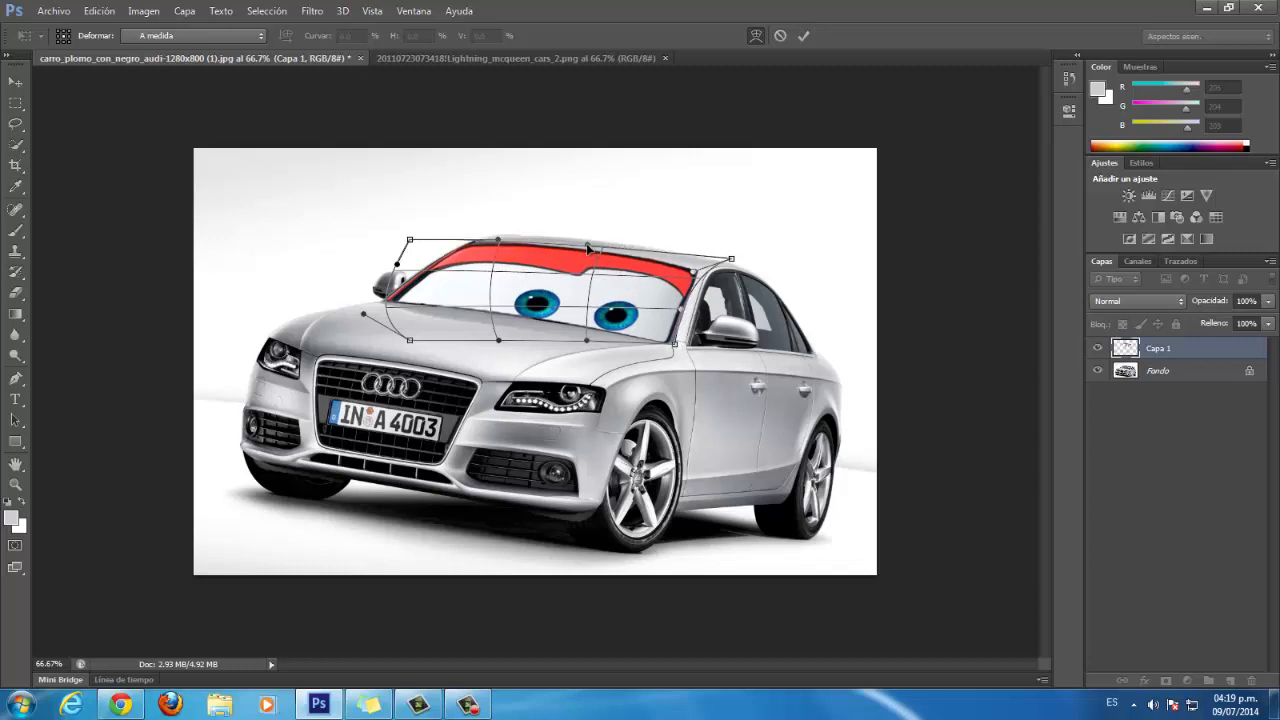
left_click_drag(493, 242, 501, 239)
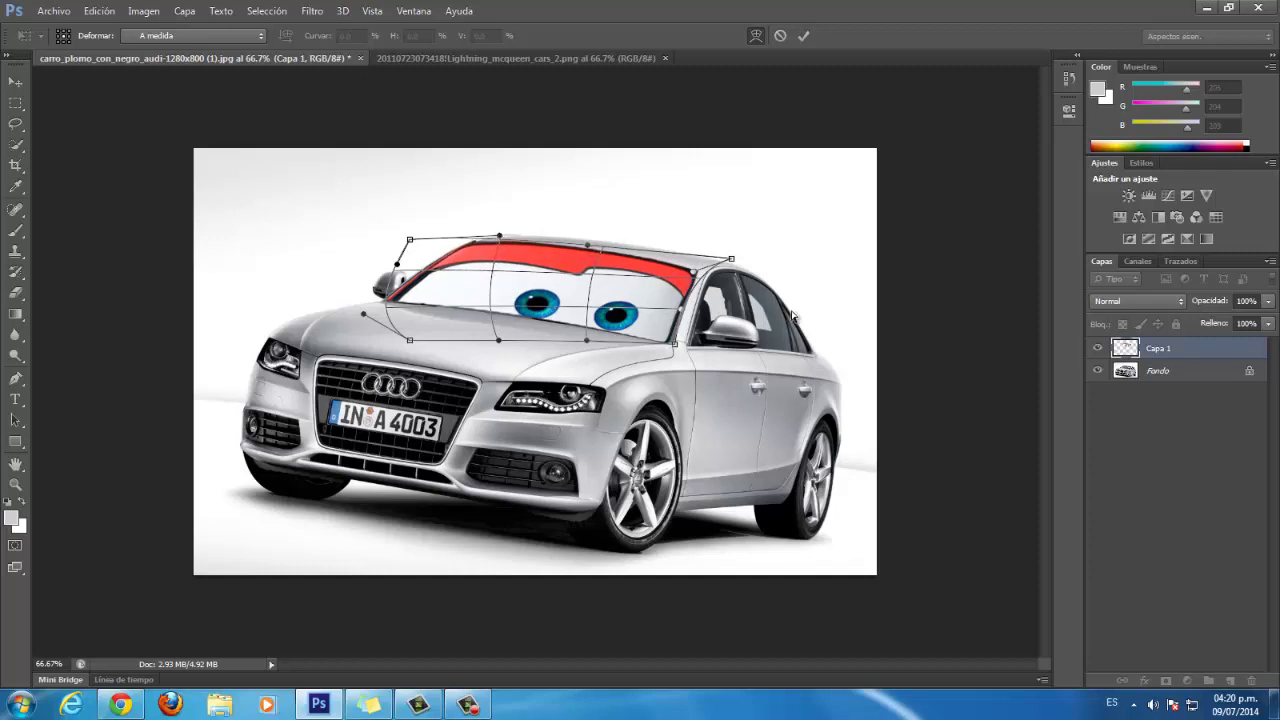
left_click(804, 36)
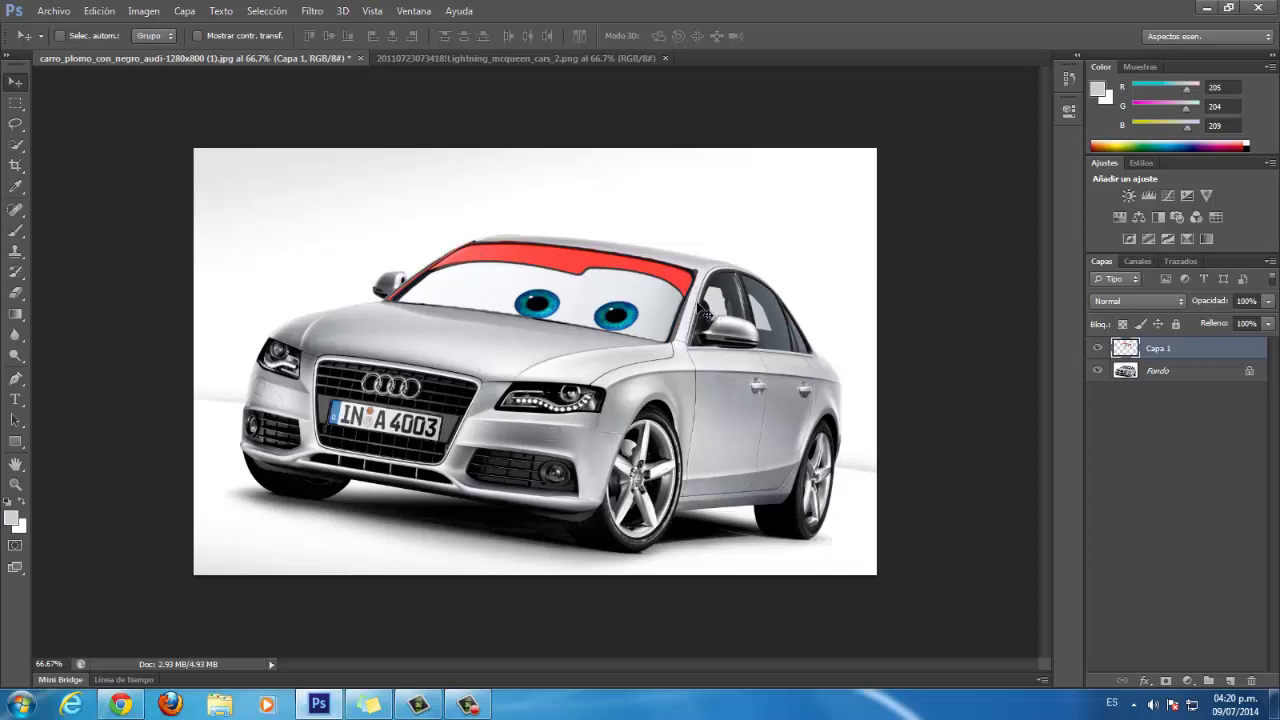
- Quick-select the red visor band, subtracting stray windshield areas with Alt
left_click(14, 148)
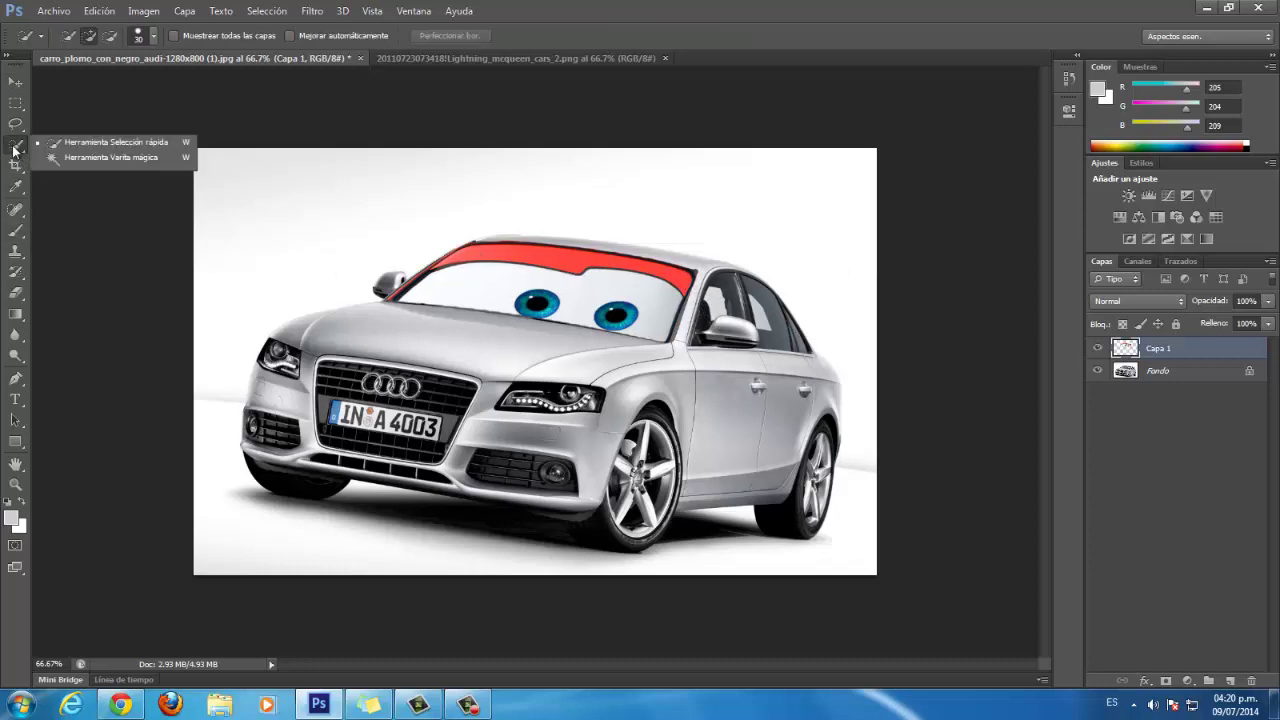
left_click(66, 146)
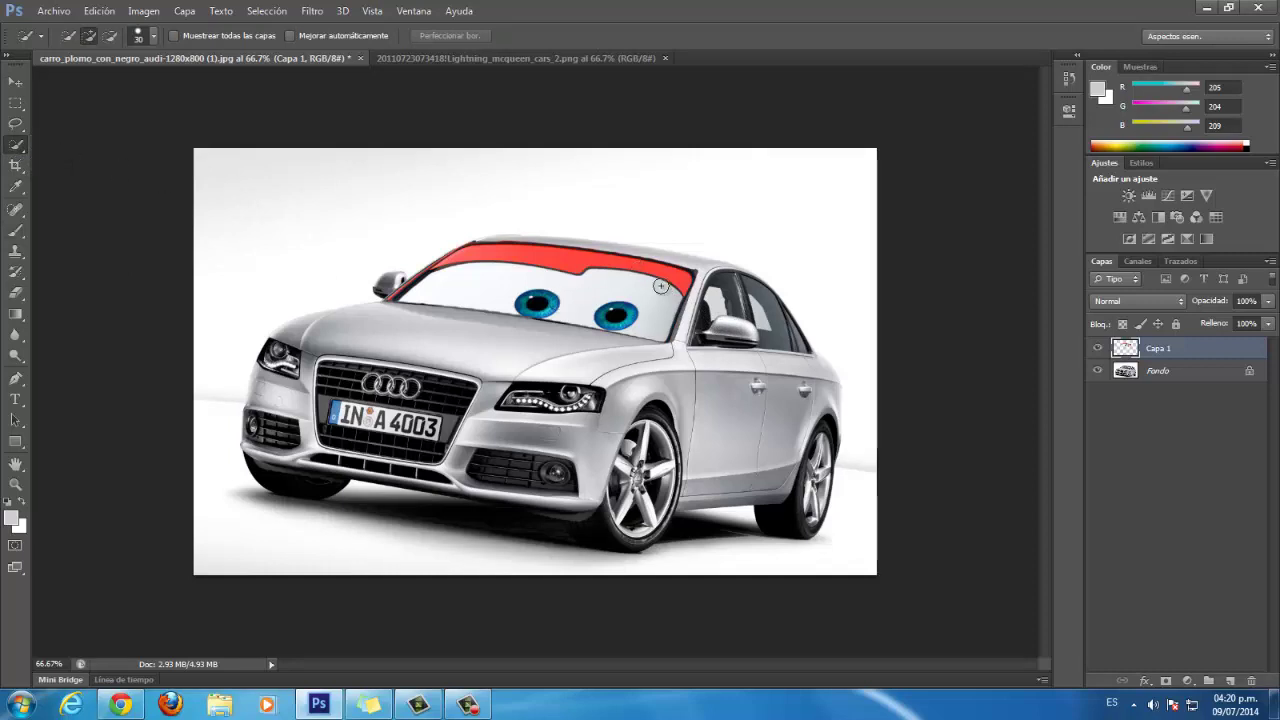
mouse_move(623, 262)
left_mouse_down()
mouse_move(432, 259)
mouse_move(392, 298)
left_mouse_up()
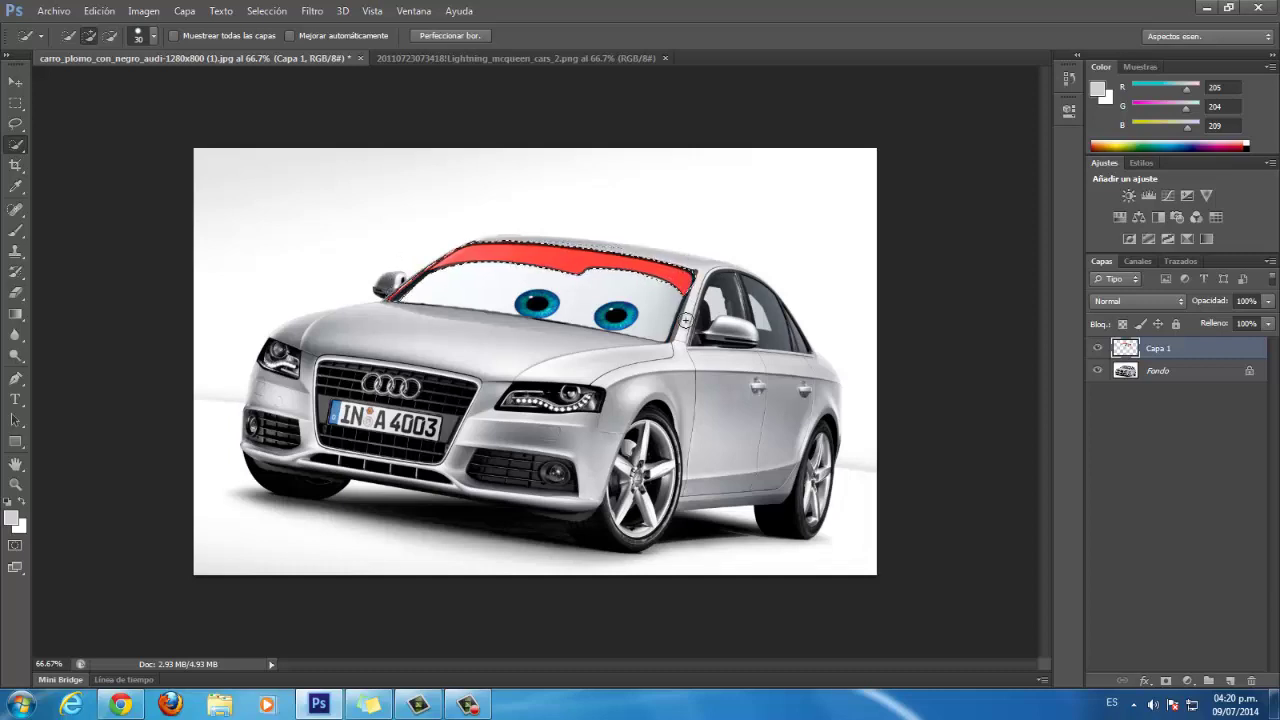
key("alt")
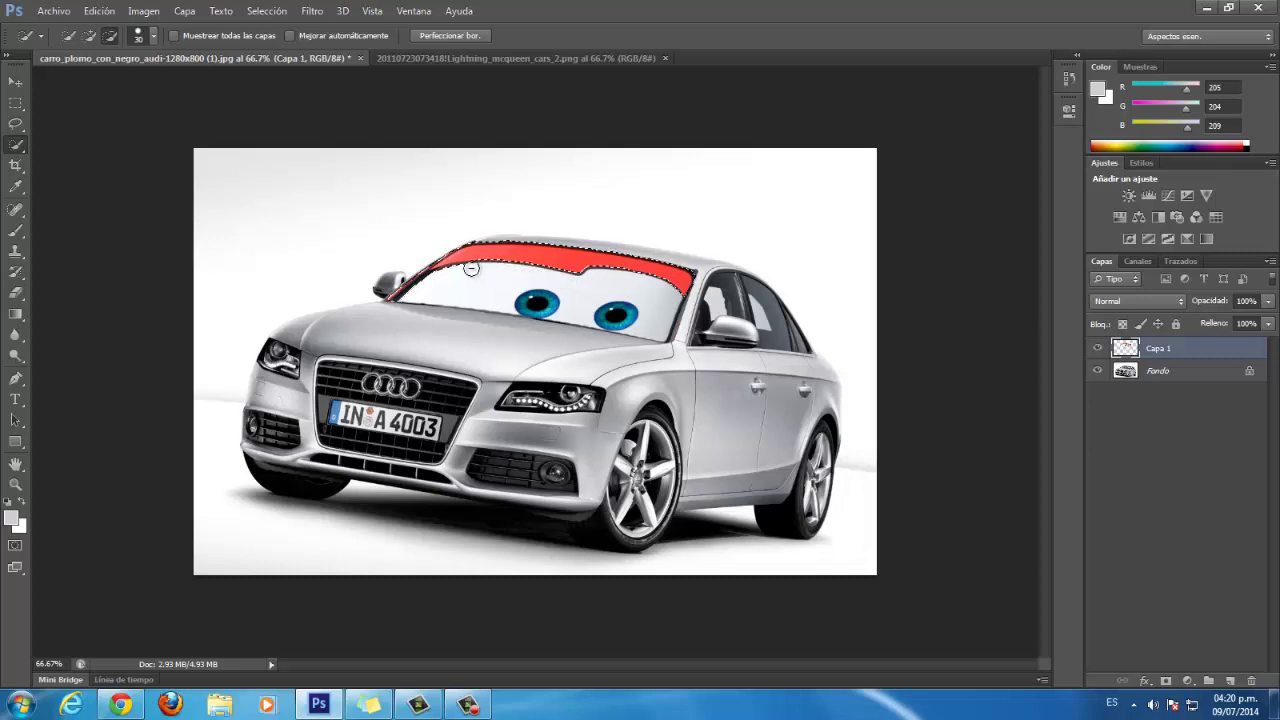
left_click(440, 276, "alt")
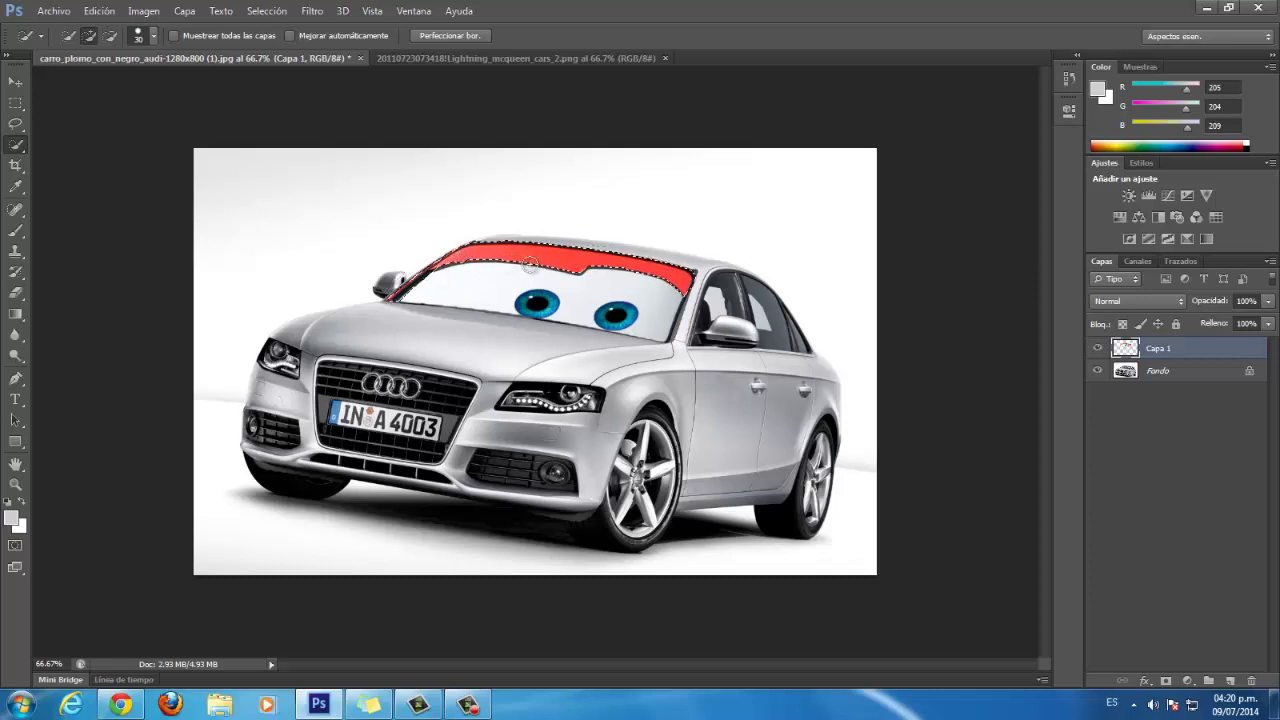
key("alt")
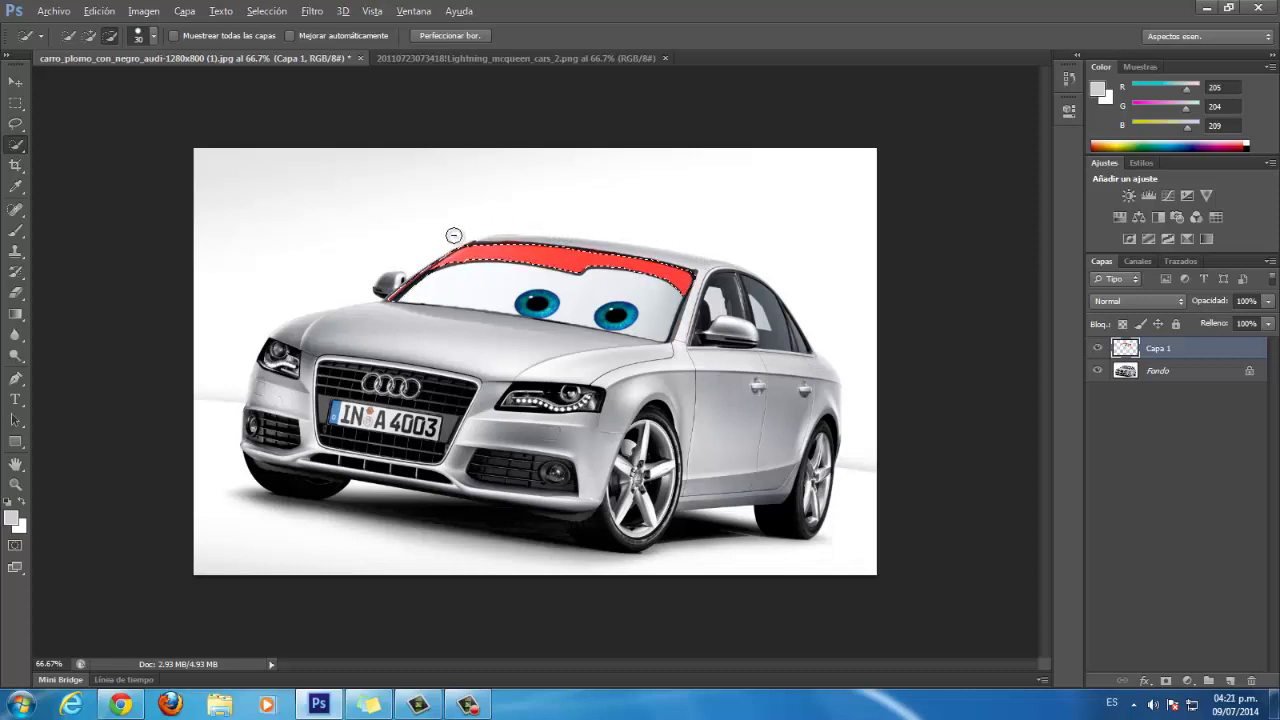
key("alt")
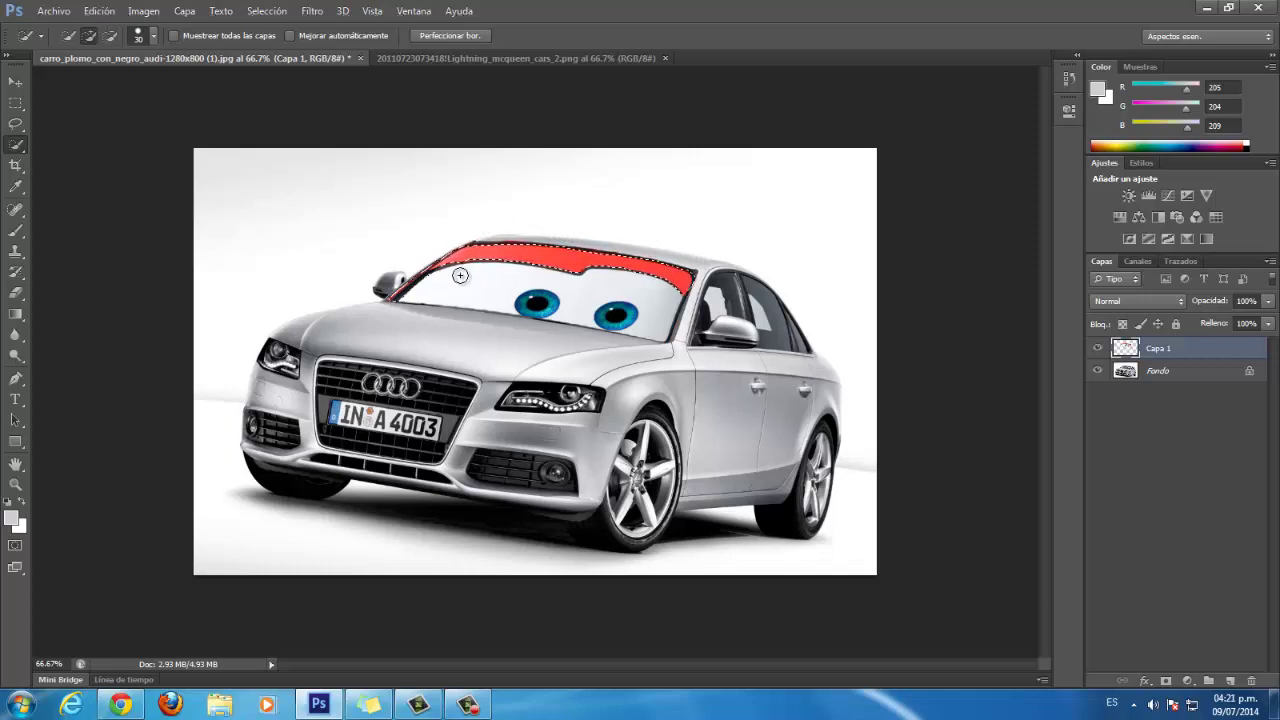
key("alt")
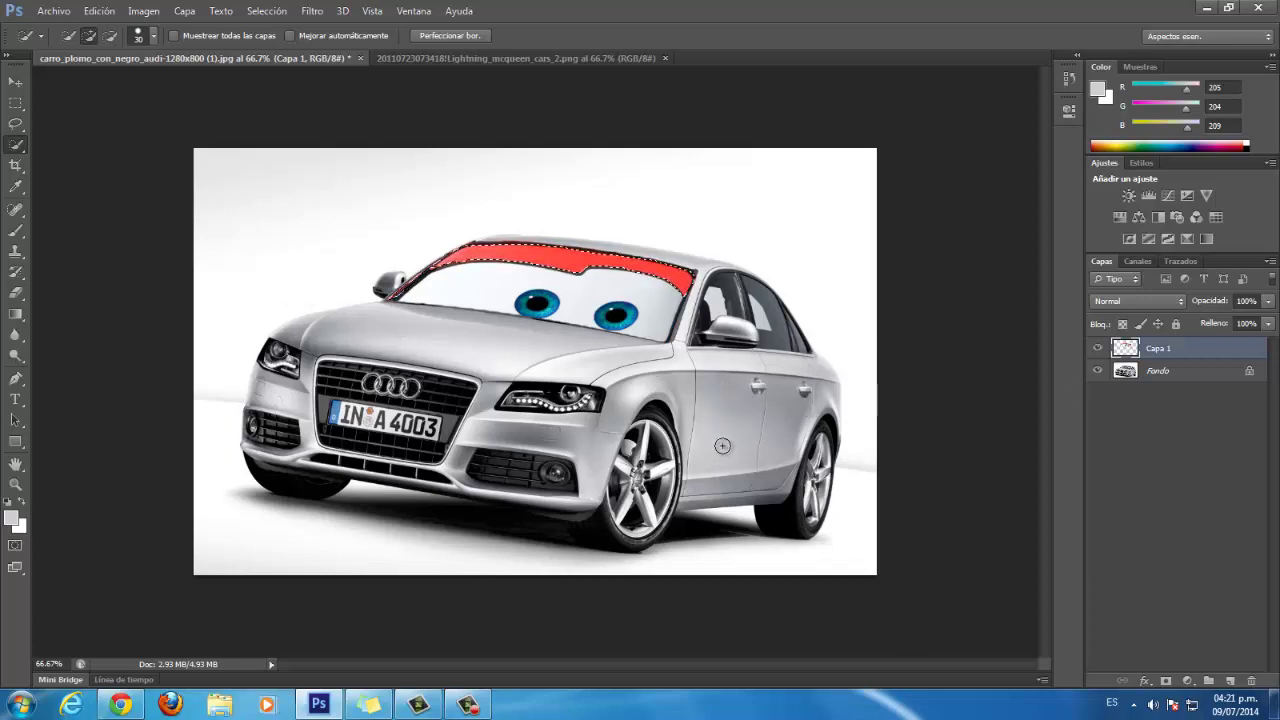
- Sample the car door's grey, brush it over the red visor band, then deselect
left_click(16, 189)
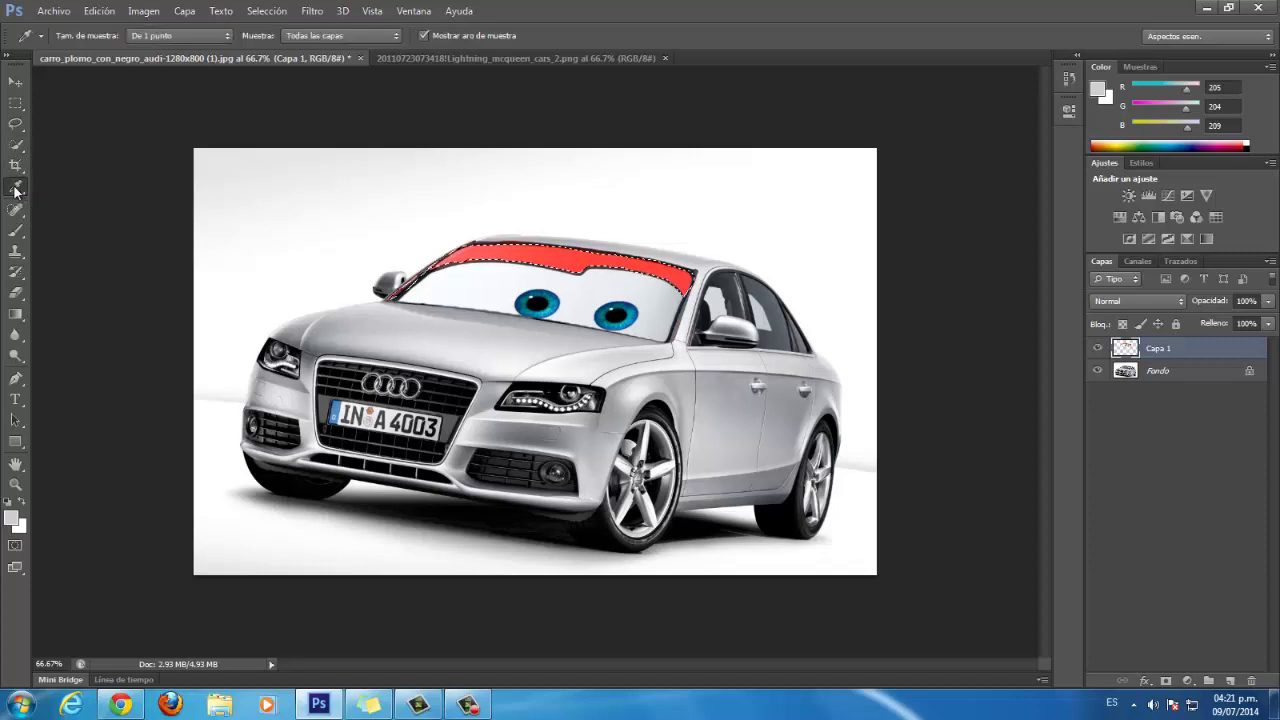
left_click(719, 392)
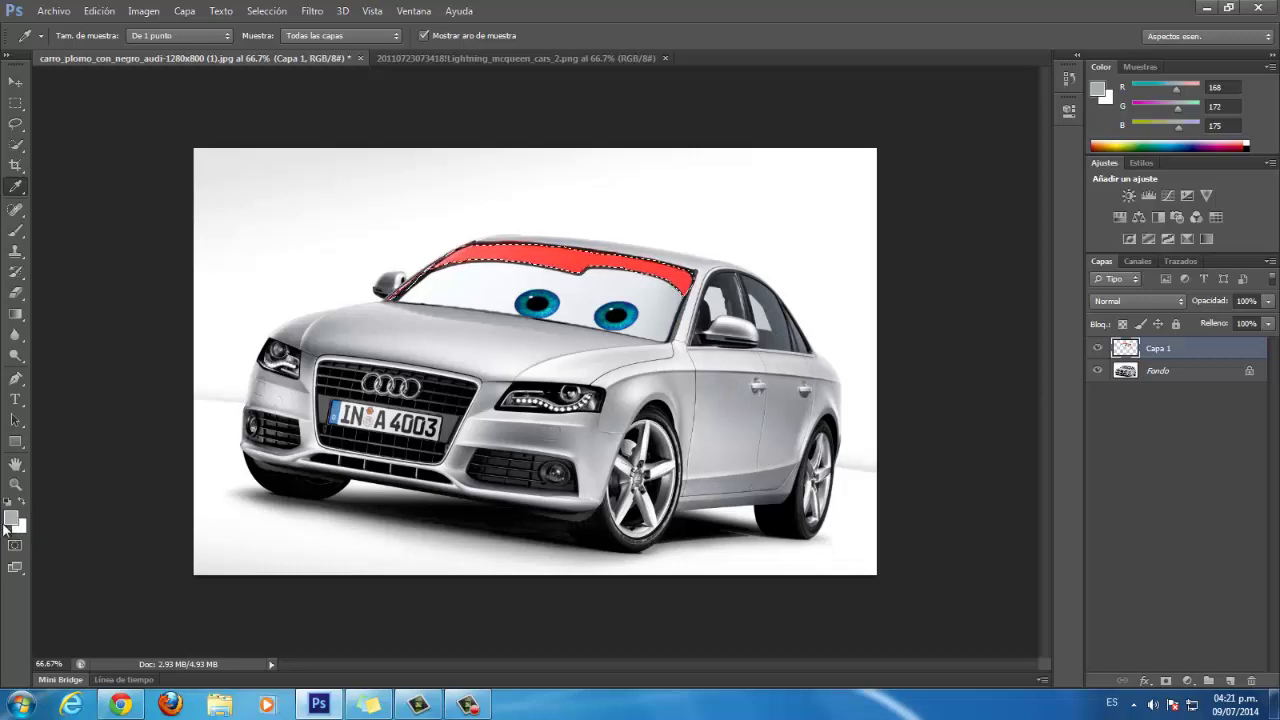
left_click(15, 232)
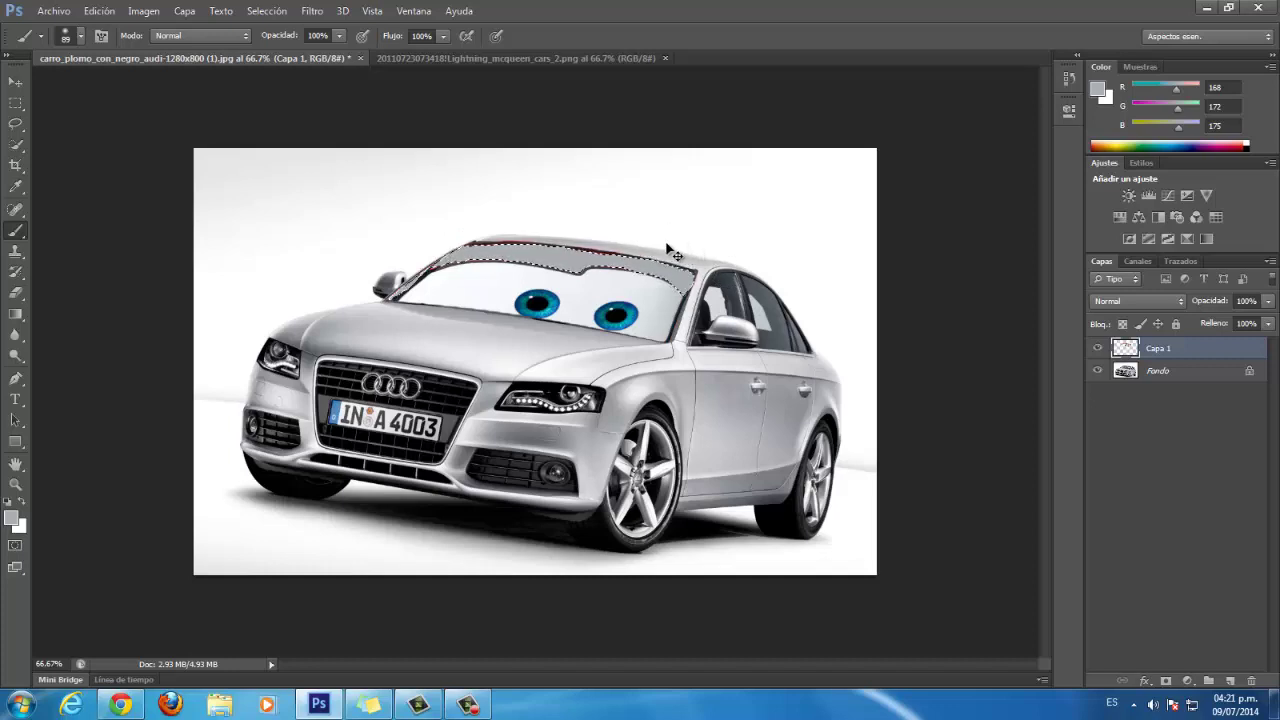
key("ctrl+d")
- Zoom in on the windshield visor and shrink the brush to a fine tip of about 16 px
scroll(950, 297, "up", 2)
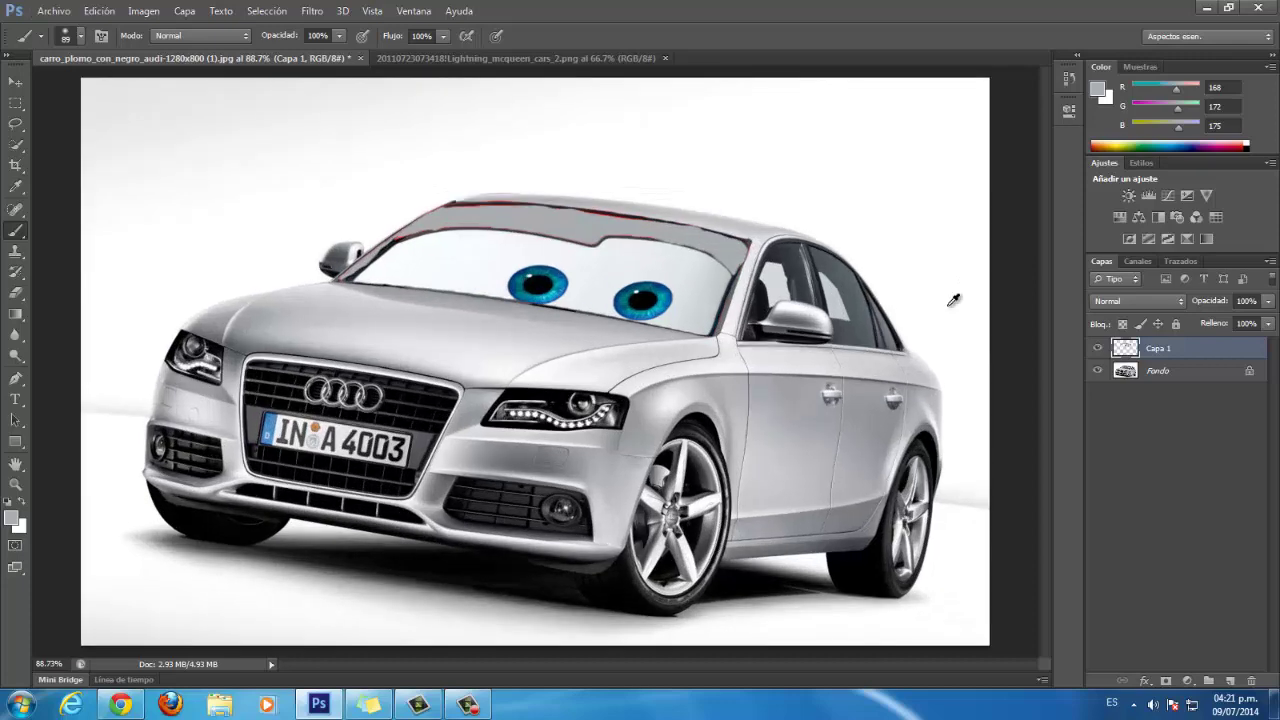
scroll(953, 300, "up", 1)
scroll(952, 299, "up", 2)
scroll(950, 297, "up", 1)
scroll(949, 296, "up", 1)
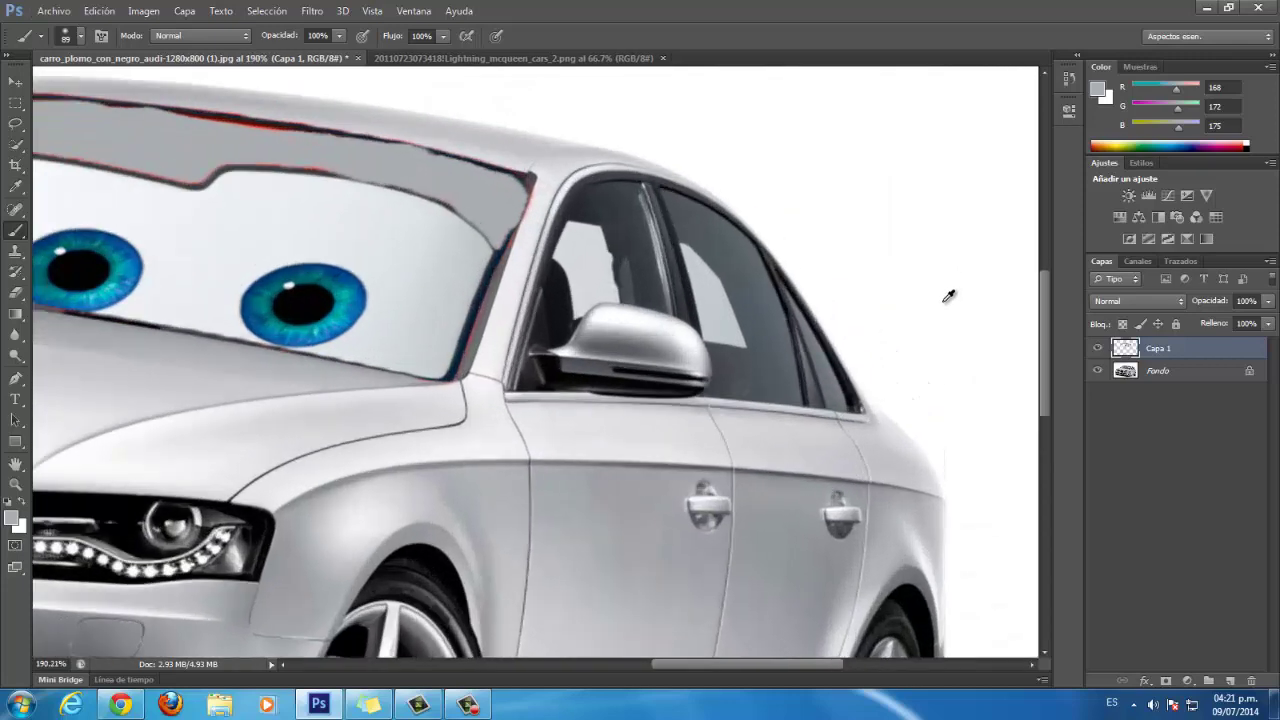
scroll(945, 290, "up", 1)
scroll(943, 288, "up", 1)
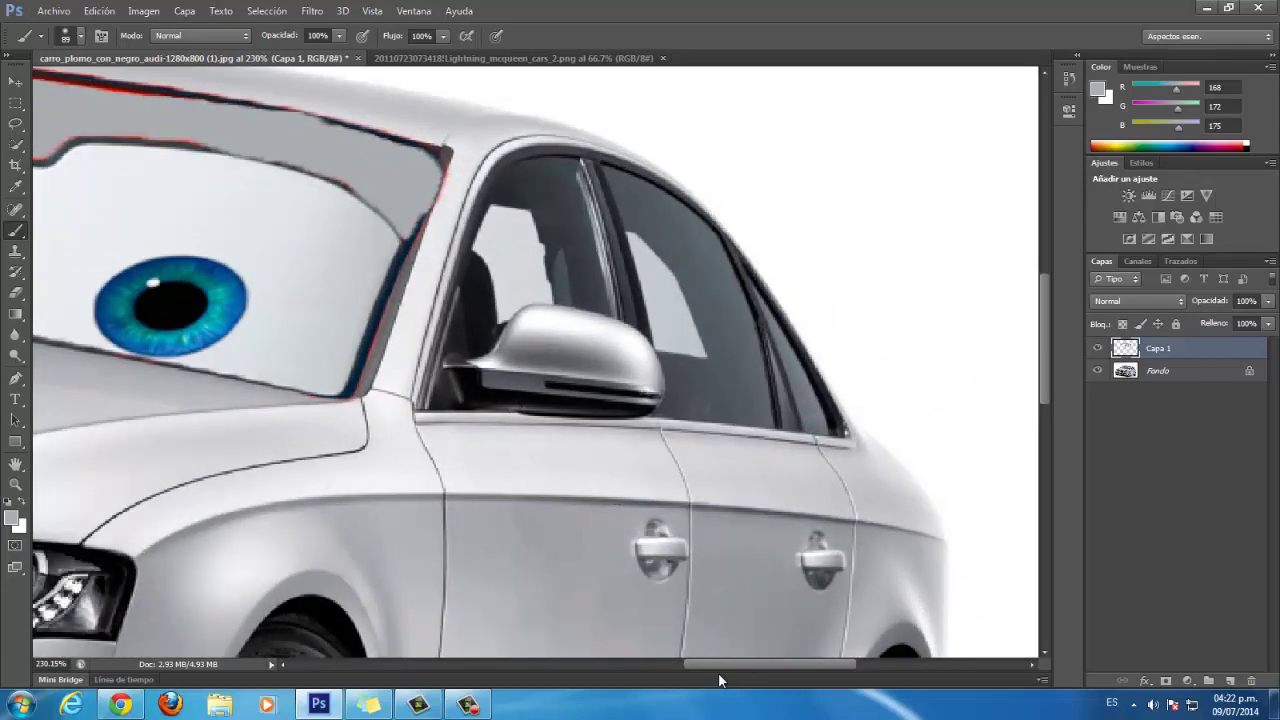
left_click_drag(719, 668, 658, 666)
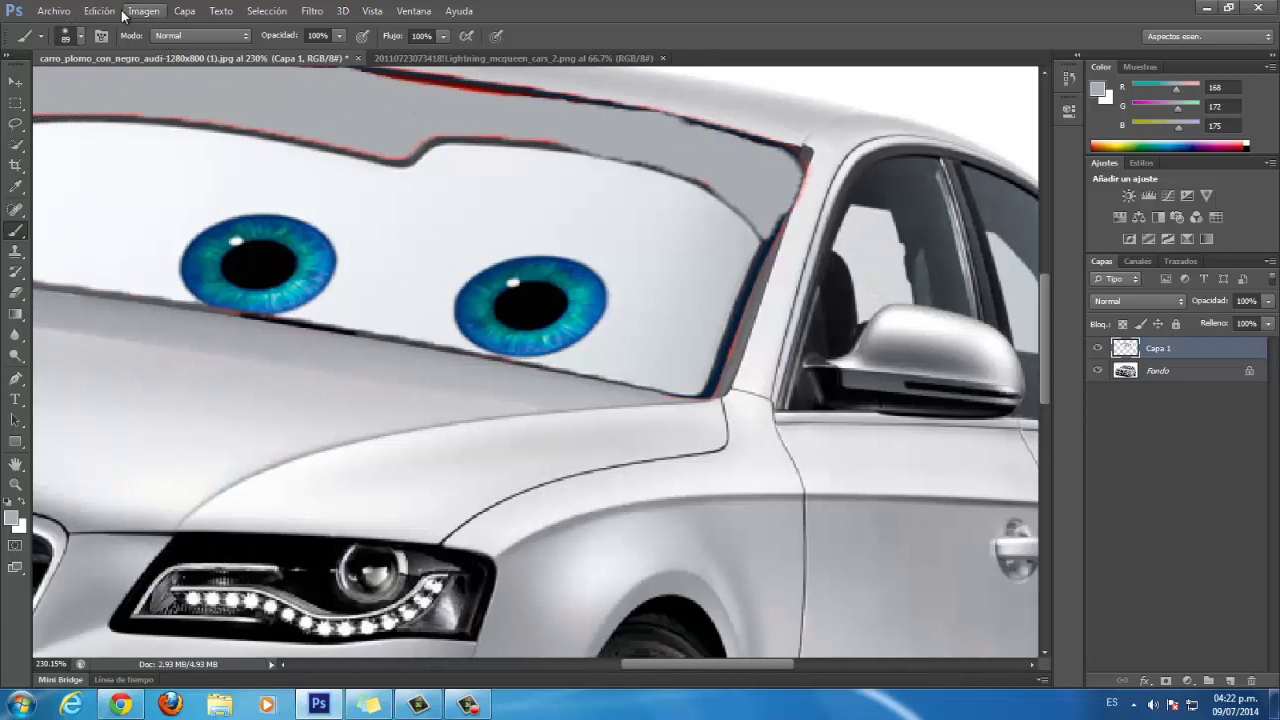
left_click(80, 36)
left_click_drag(92, 87, 62, 86)
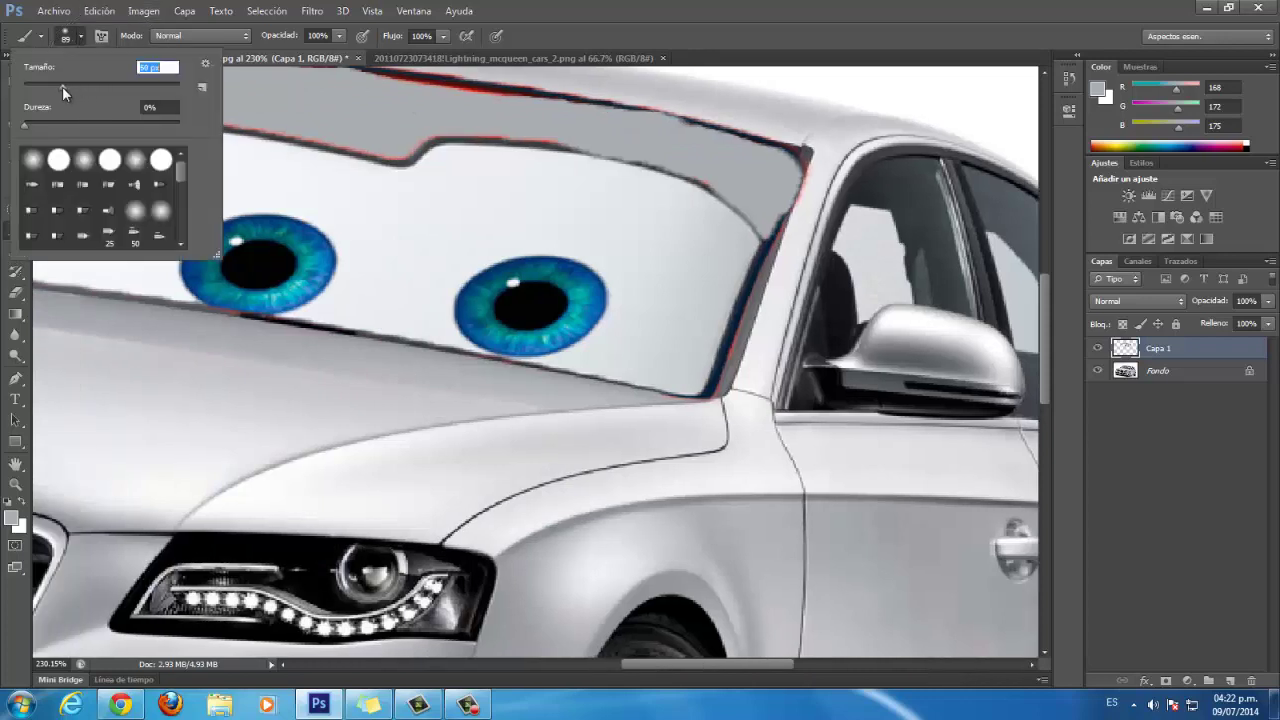
key("Return")
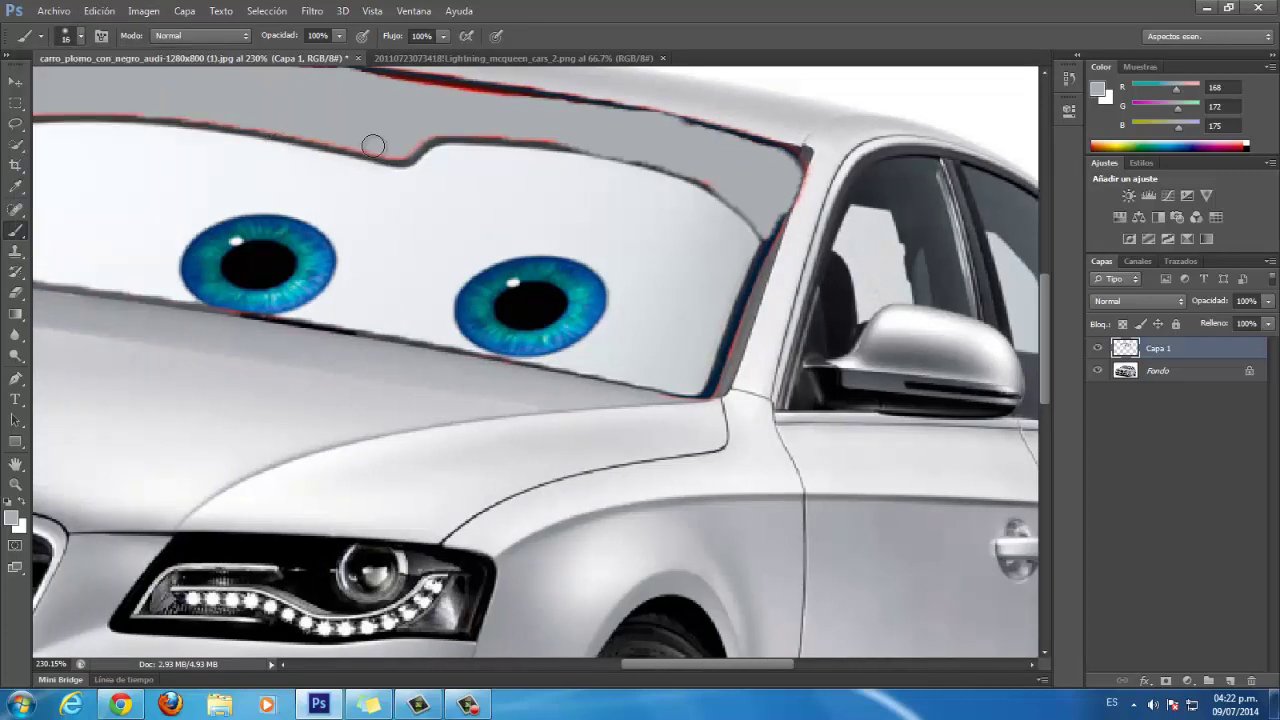
- Paint grey over the red and dark outline along the visor's top edge, pillar and notch
left_click_drag(377, 145, 114, 105)
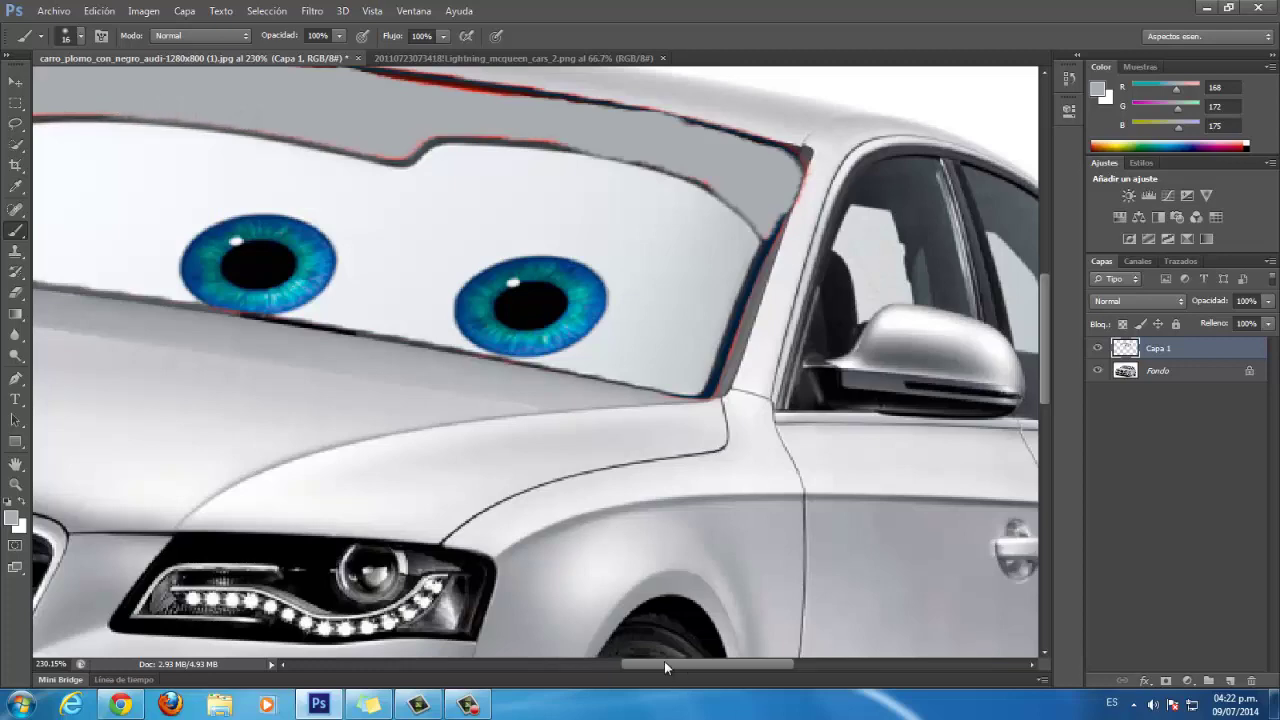
mouse_move(664, 661)
left_mouse_down()
mouse_move(537, 654)
mouse_move(557, 660)
left_mouse_up()
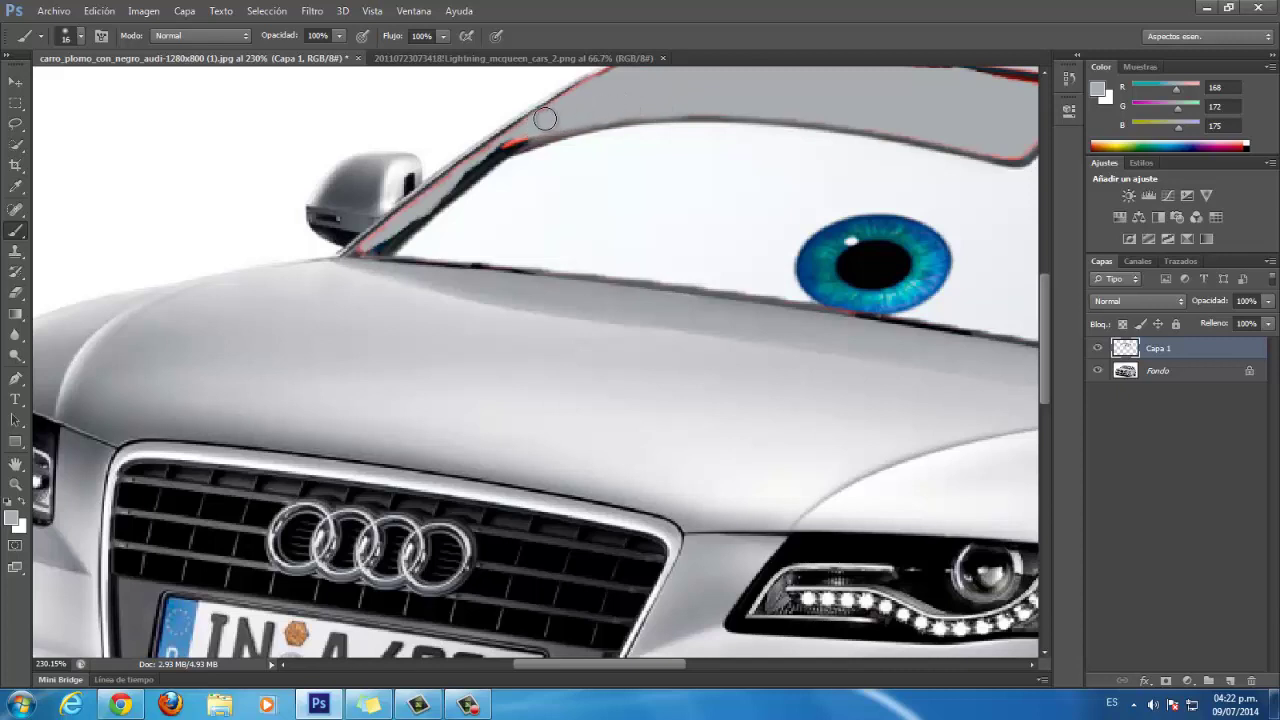
left_click_drag(544, 119, 515, 138)
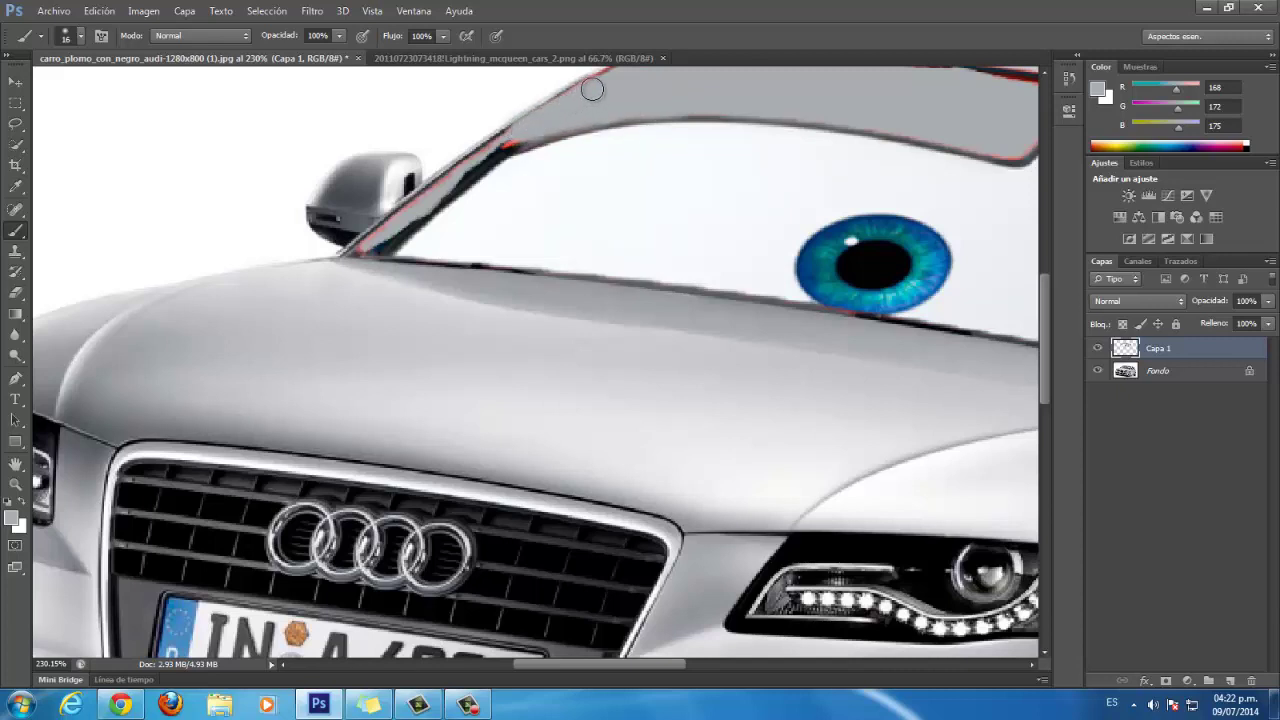
scroll(900, 200, "up", 2)
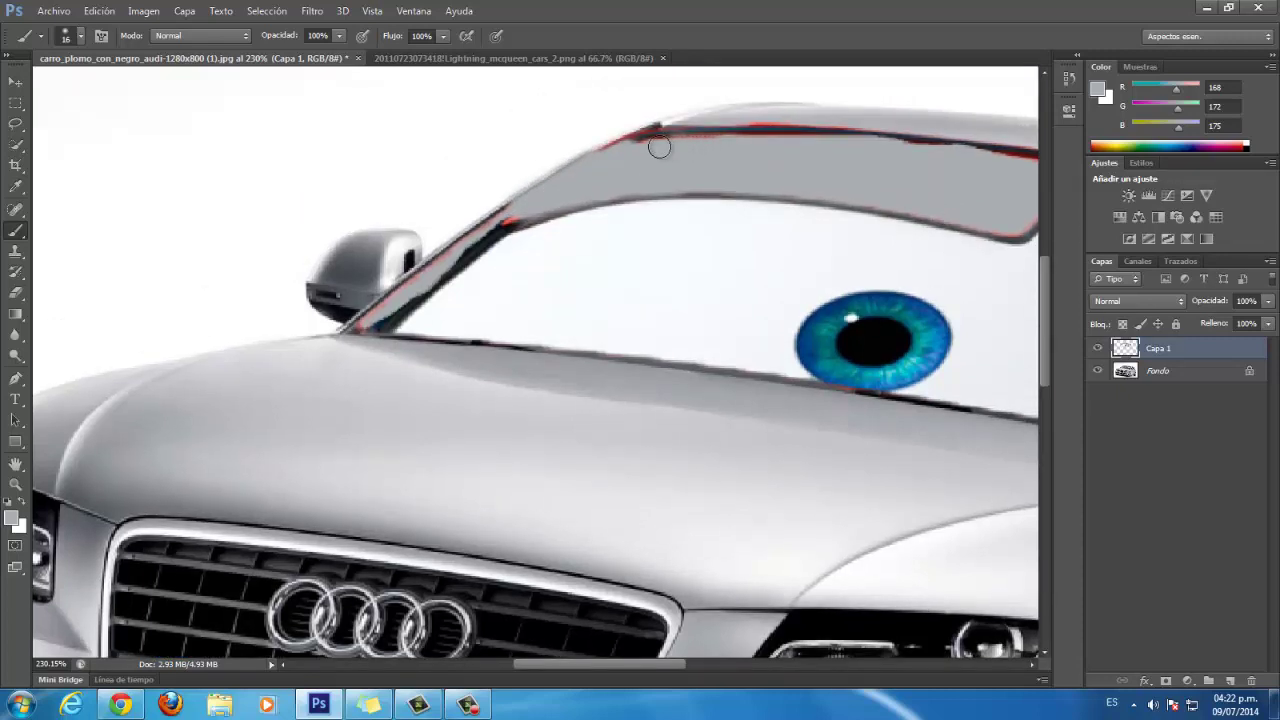
left_click_drag(659, 147, 600, 163)
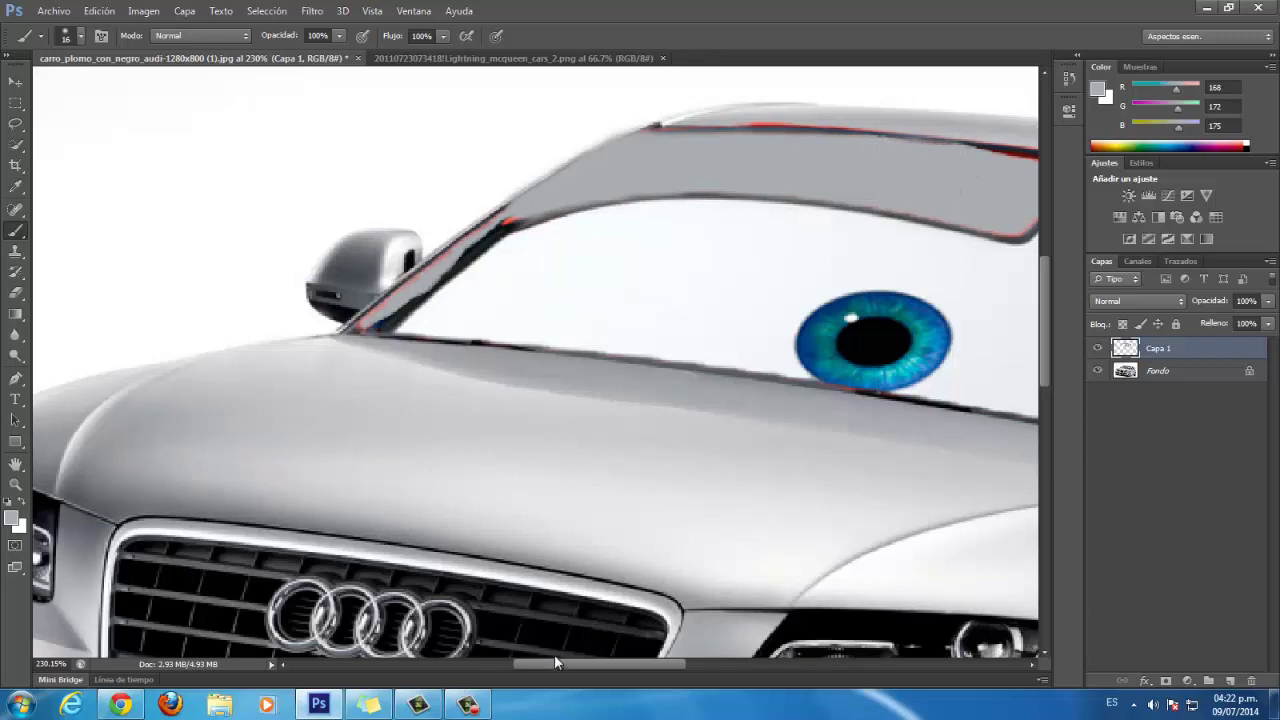
left_click_drag(554, 662, 648, 662)
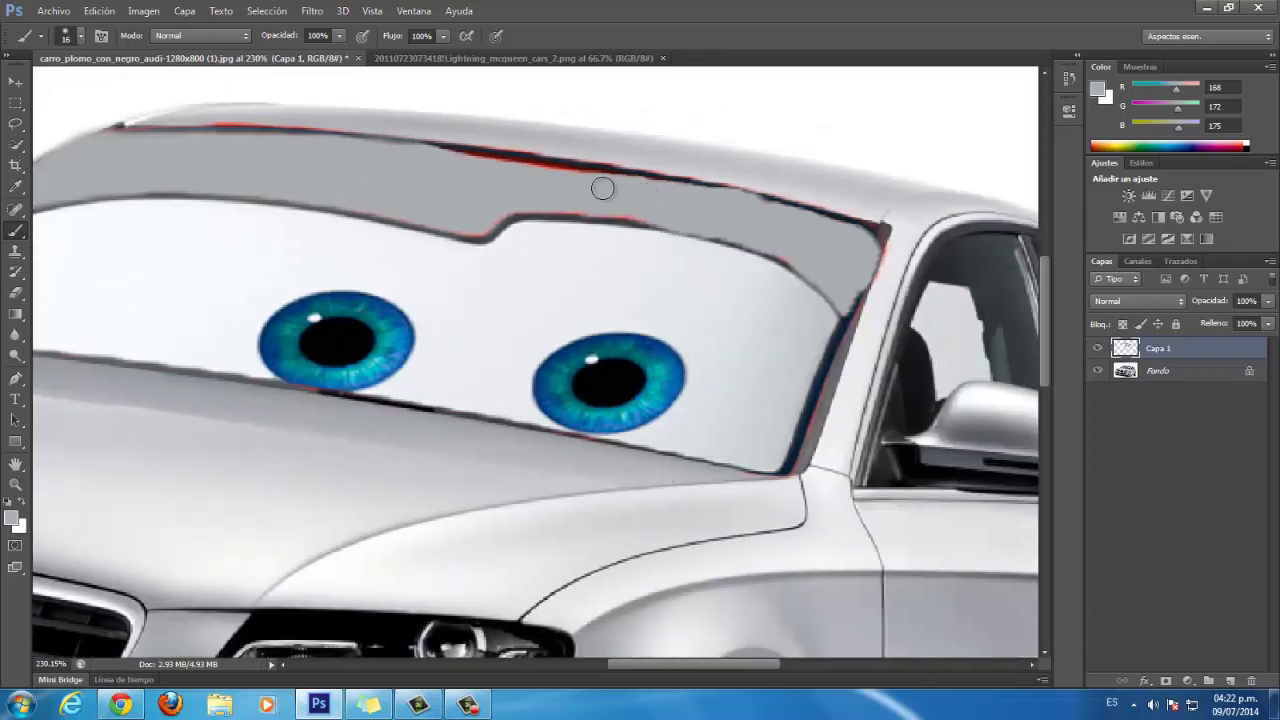
mouse_move(602, 188)
left_mouse_down()
mouse_move(429, 160)
mouse_move(626, 186)
mouse_move(491, 163)
left_mouse_up()
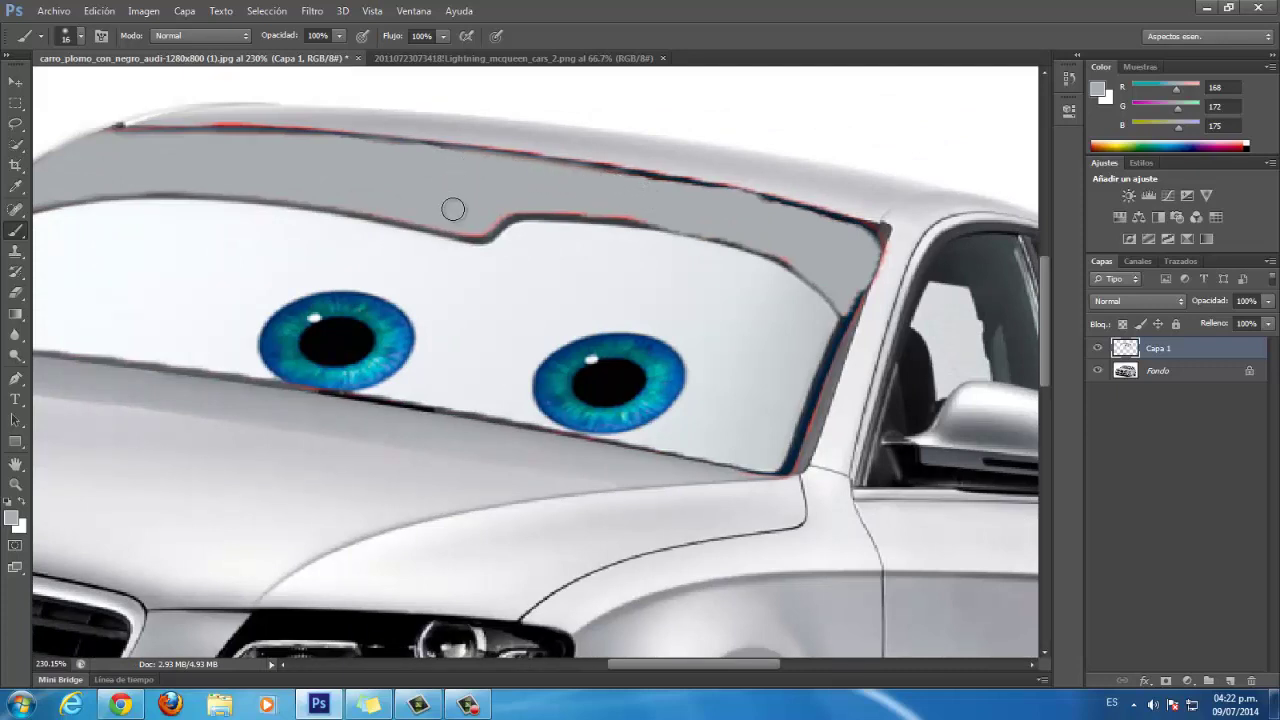
mouse_move(453, 209)
left_mouse_down()
mouse_move(469, 223)
mouse_move(546, 203)
mouse_move(729, 217)
mouse_move(851, 293)
left_mouse_up()
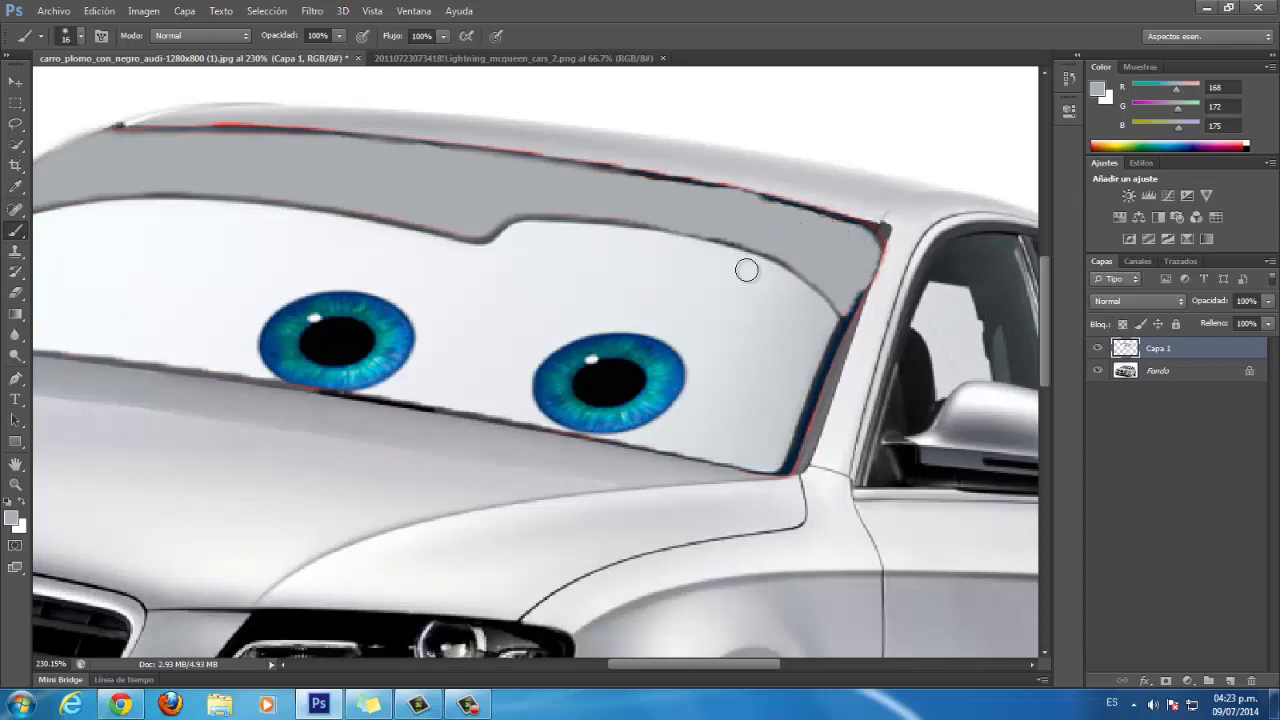
- With the Eraser in Pincel mode, erase the red line along the visor's upper edge
left_click(15, 292)
left_click_drag(345, 116, 215, 113)
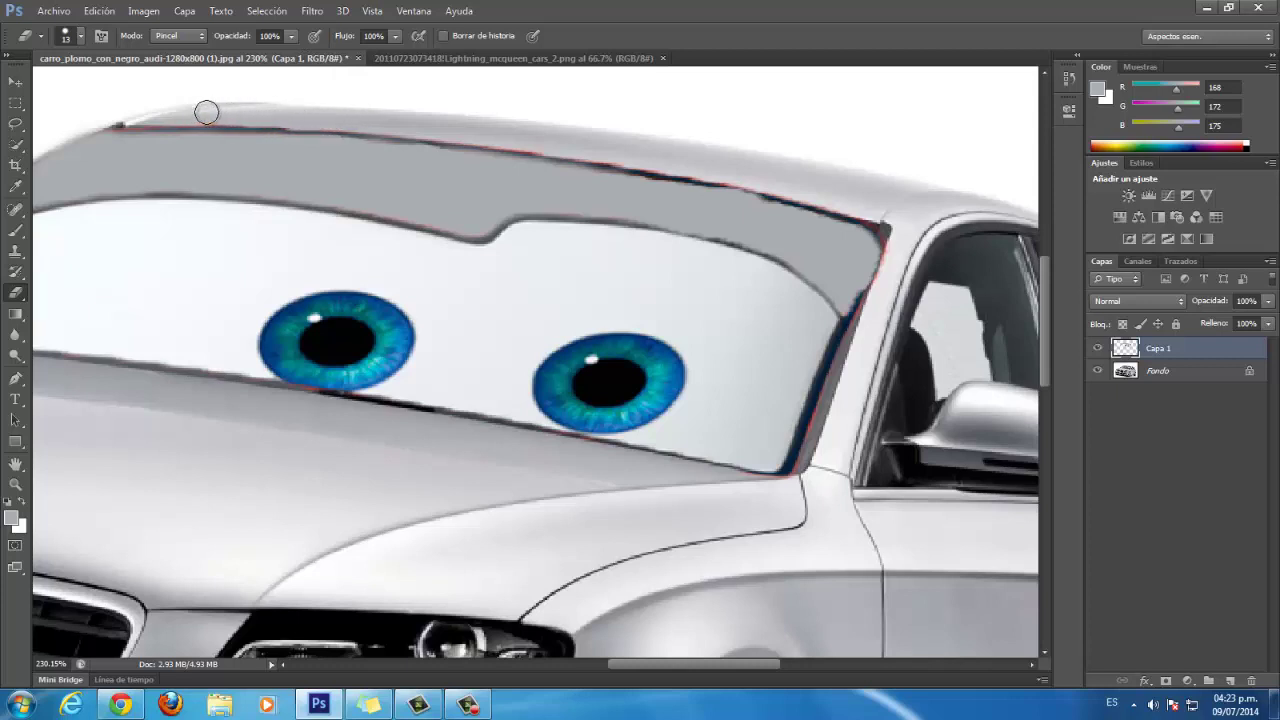
mouse_move(215, 113)
left_mouse_down()
mouse_move(107, 116)
mouse_move(431, 129)
mouse_move(620, 151)
mouse_move(843, 201)
mouse_move(860, 200)
mouse_move(863, 183)
mouse_move(849, 197)
mouse_move(889, 223)
mouse_move(895, 262)
mouse_move(851, 334)
mouse_move(801, 481)
mouse_move(810, 470)
mouse_move(771, 489)
mouse_move(729, 474)
left_mouse_up()
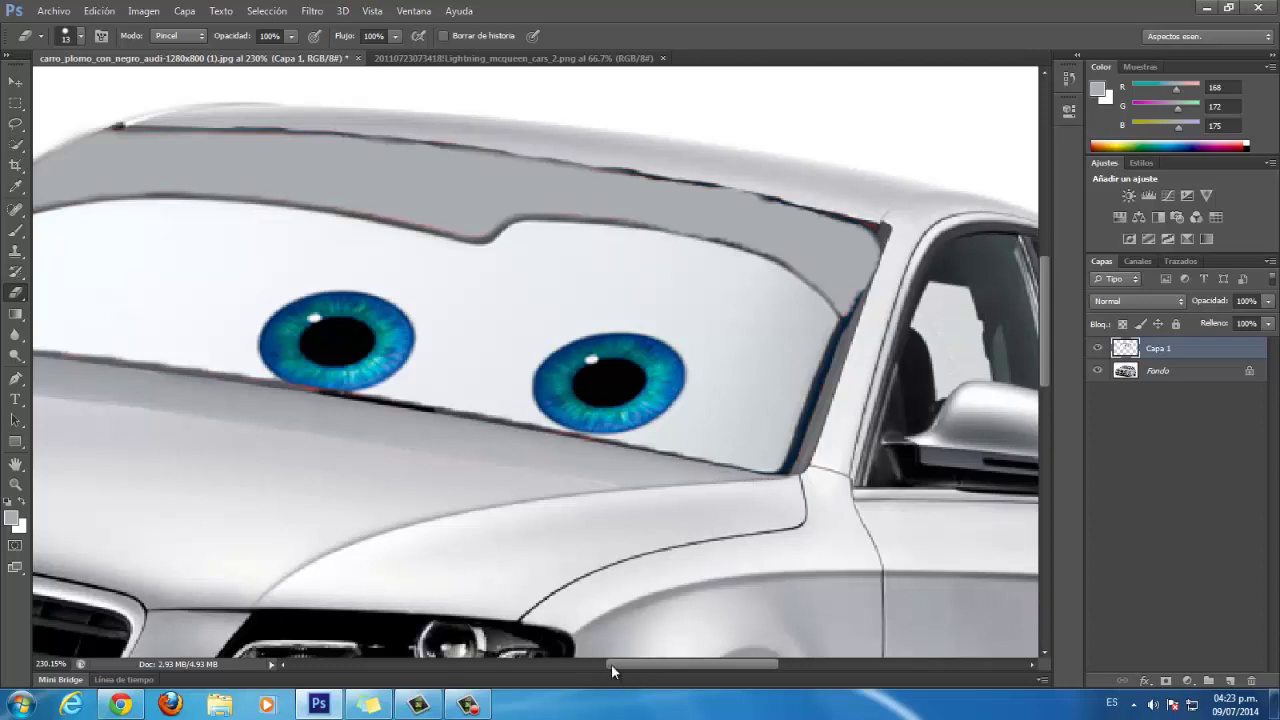
left_click_drag(611, 664, 482, 664)
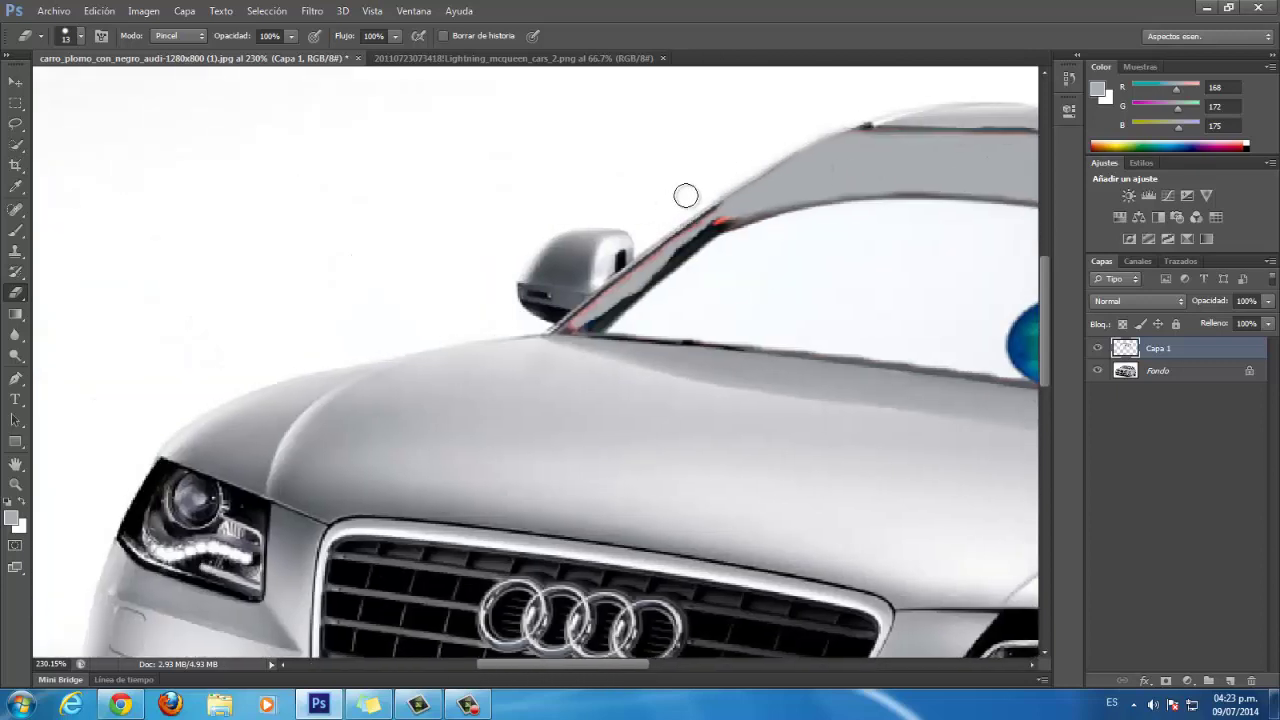
- Switch back to the Brush and set its Tamaño to 6 px
left_click(17, 232)
left_click(81, 36)
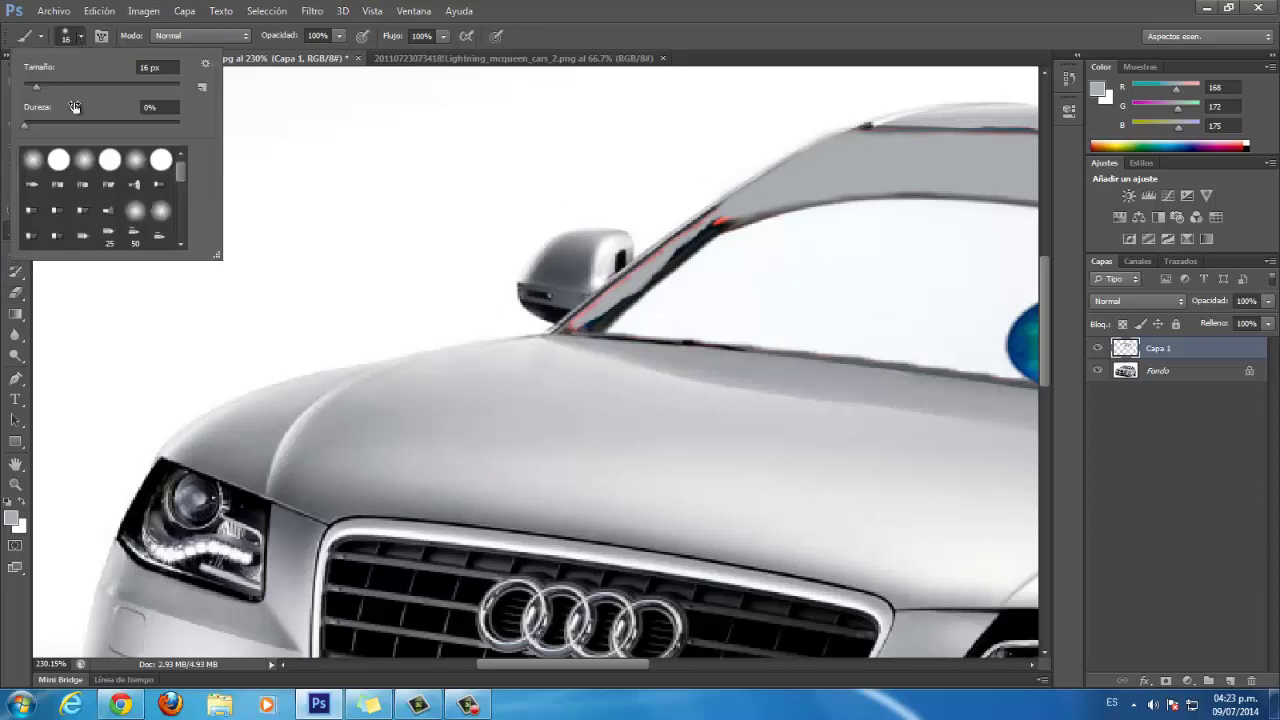
left_click_drag(37, 87, 28, 87)
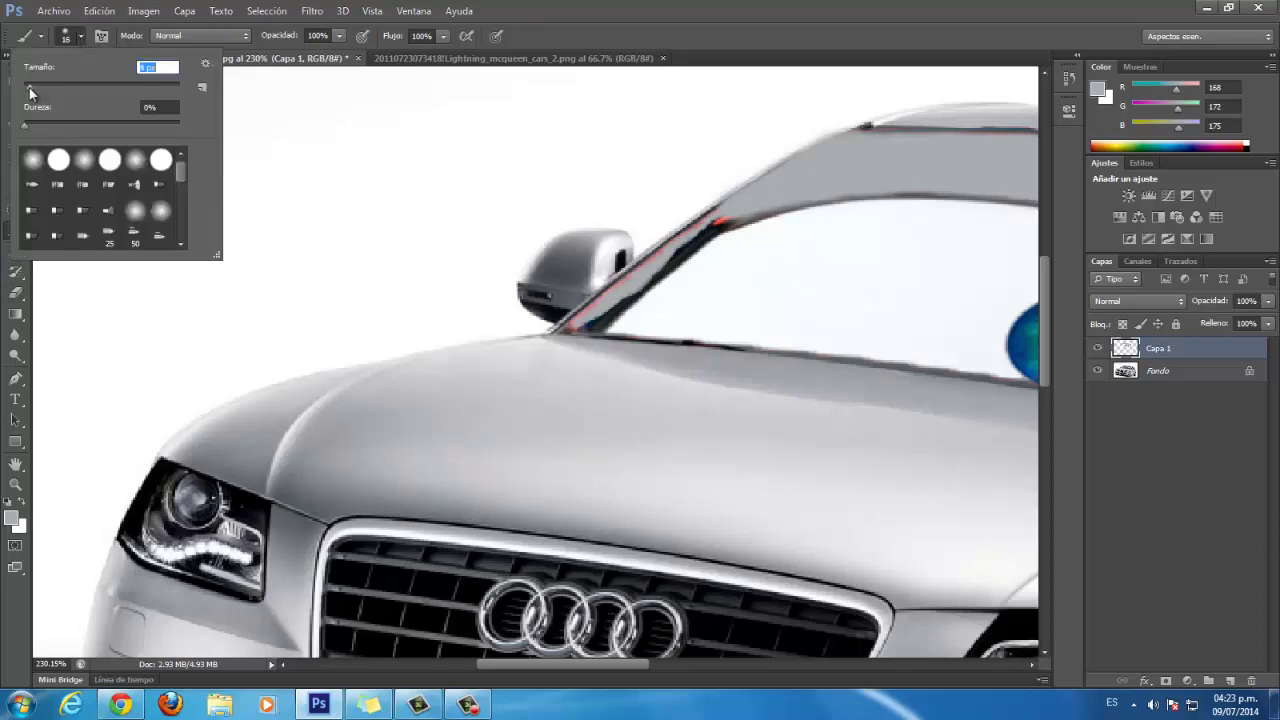
left_click(741, 221)
- Paint grey over the red fringe on the pillar beside the mirror, down to the hood
mouse_move(710, 222)
left_mouse_down()
mouse_move(740, 212)
mouse_move(678, 248)
mouse_move(713, 226)
left_mouse_up()
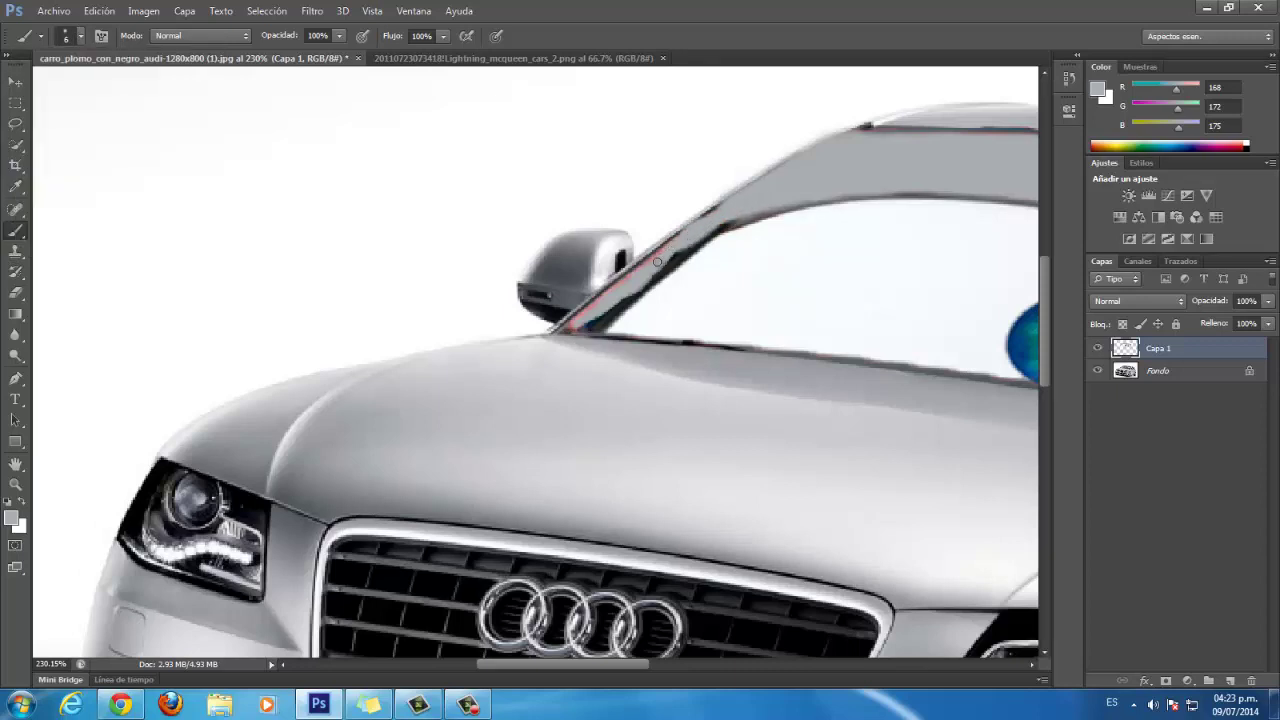
left_click_drag(657, 261, 571, 322)
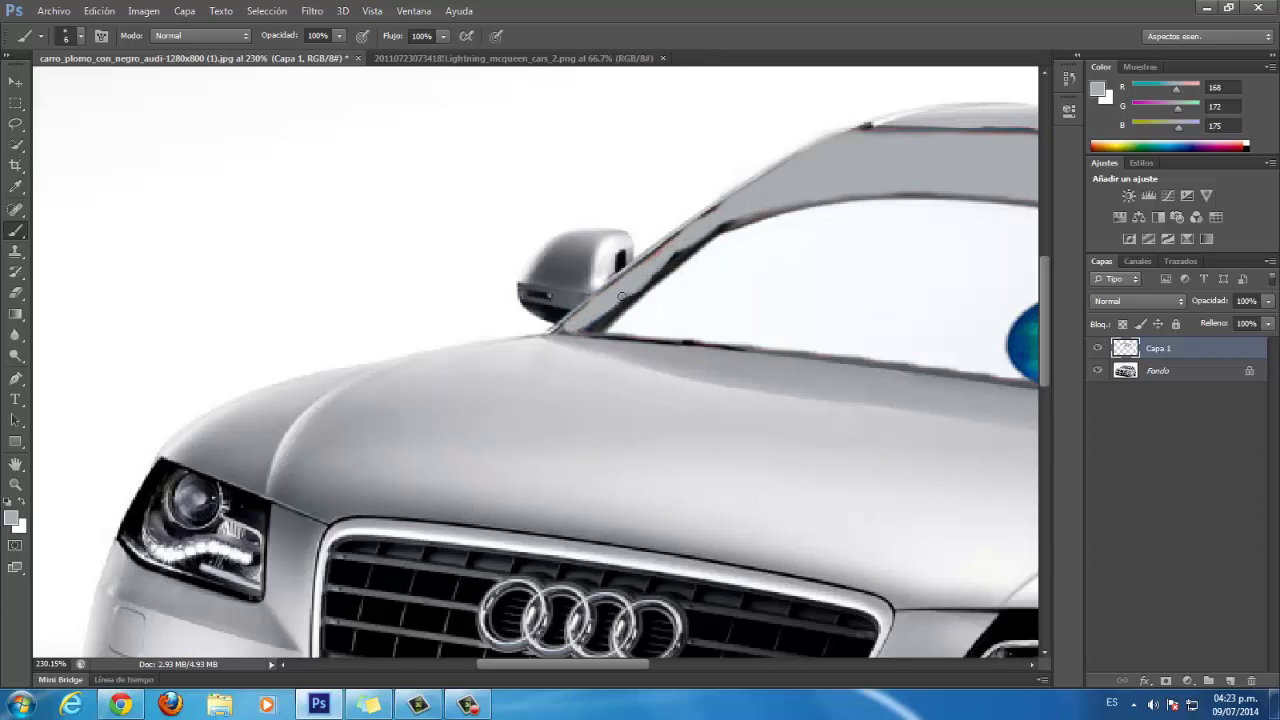
mouse_move(654, 272)
left_mouse_down()
mouse_move(692, 246)
mouse_move(669, 256)
left_mouse_up()
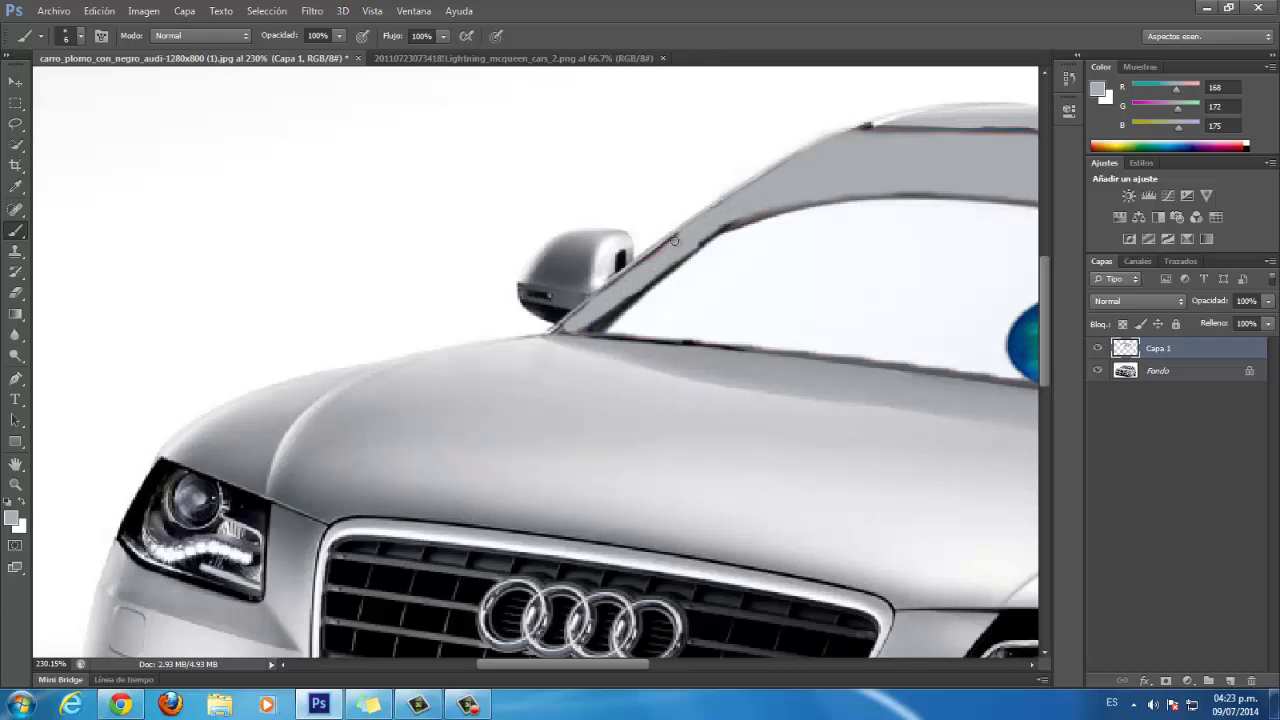
left_click_drag(650, 255, 606, 296)
- Zoom out to about 74% to show the whole car, then select the Eraser
scroll(815, 312, "down", 1)
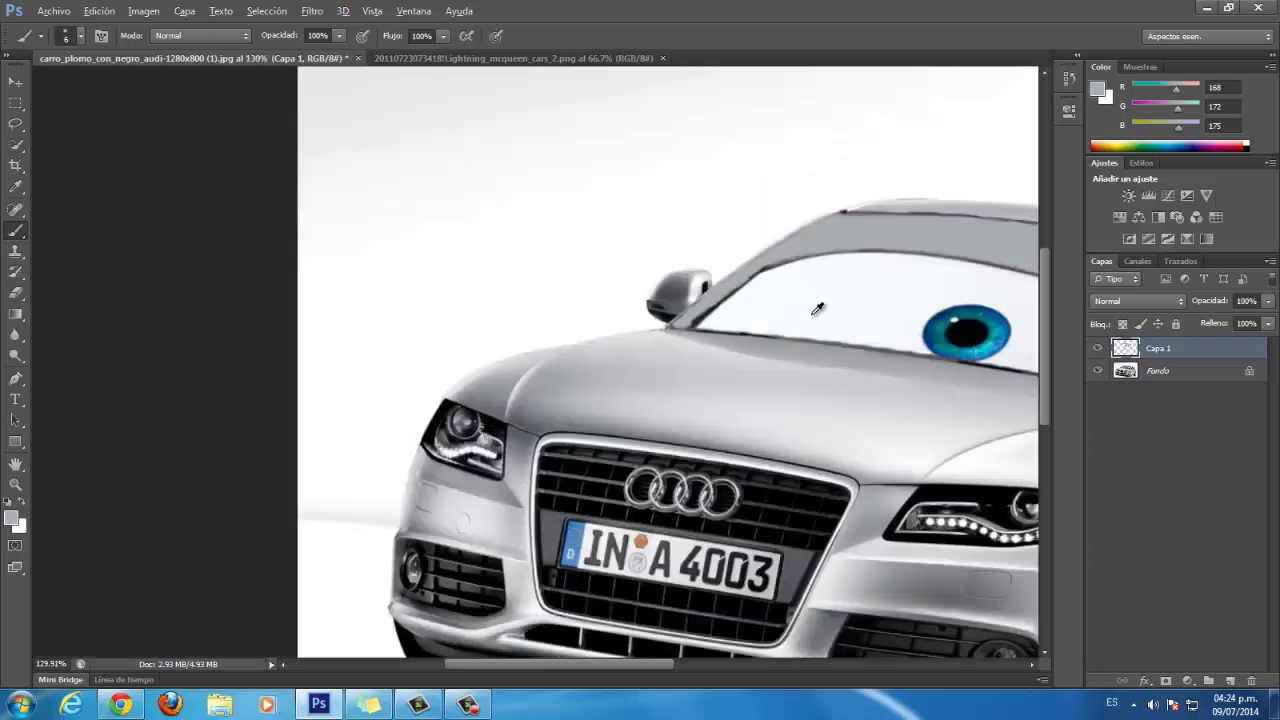
scroll(811, 379, "down", 1)
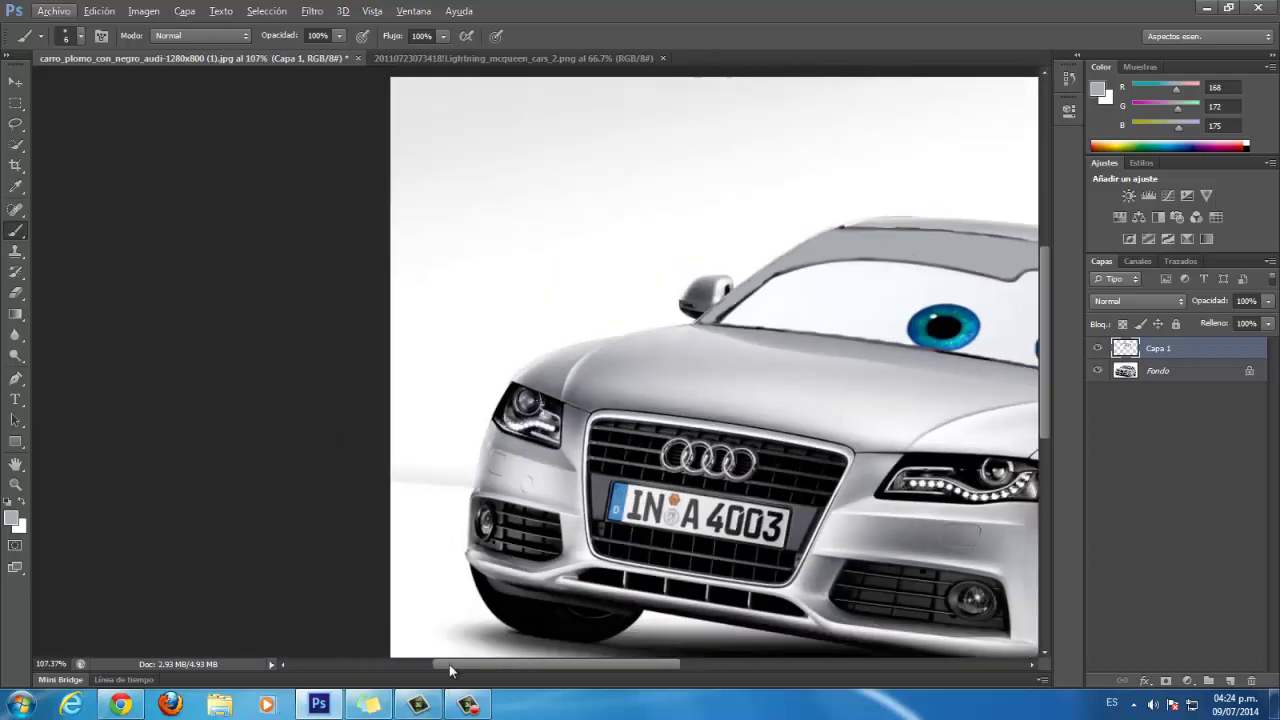
left_click_drag(449, 664, 528, 673)
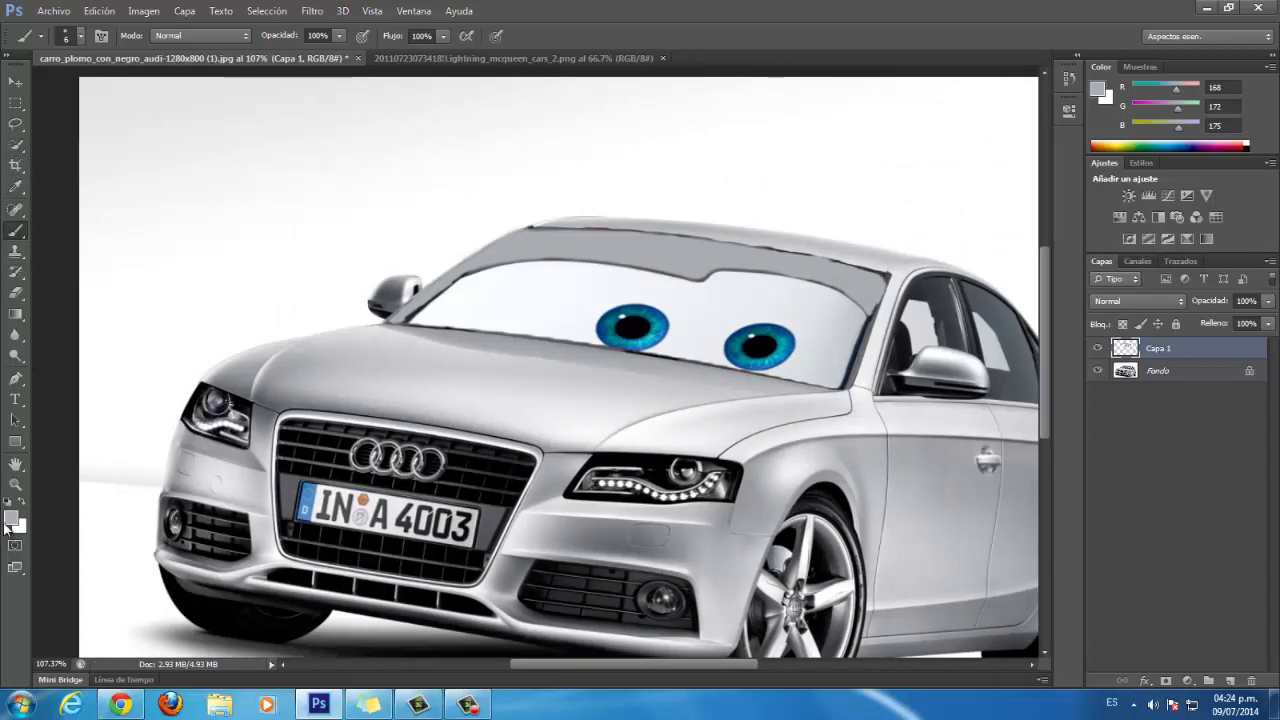
scroll(371, 344, "down", 3)
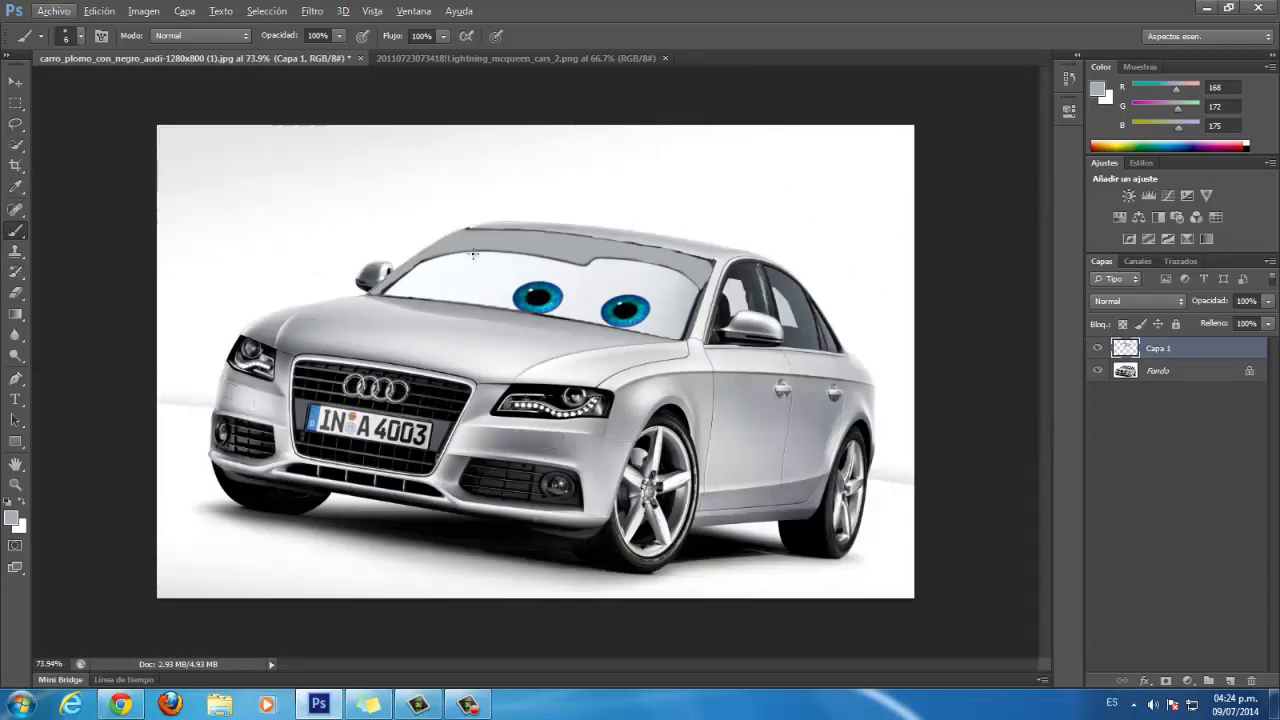
left_click(16, 296)
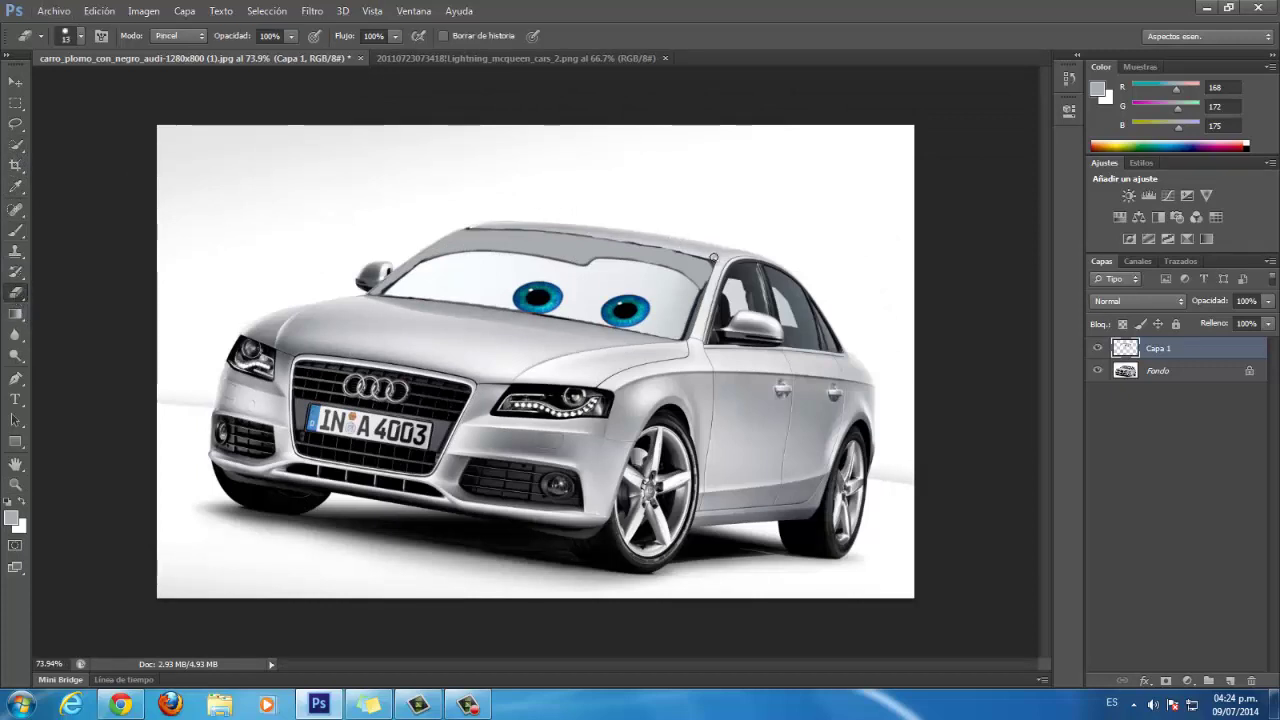